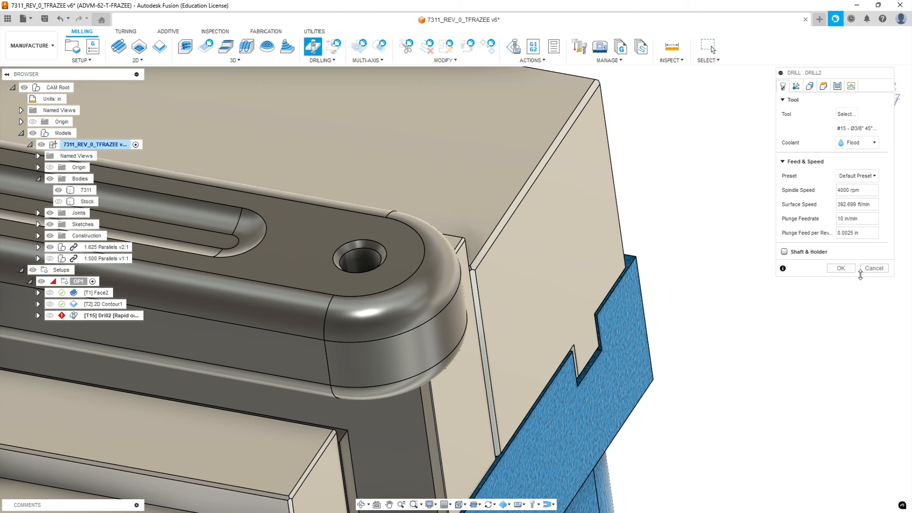
# Select the chamfer face of the end hole for the drill operation and reference its retract height from Model top.
pyautogui.click(810, 86)
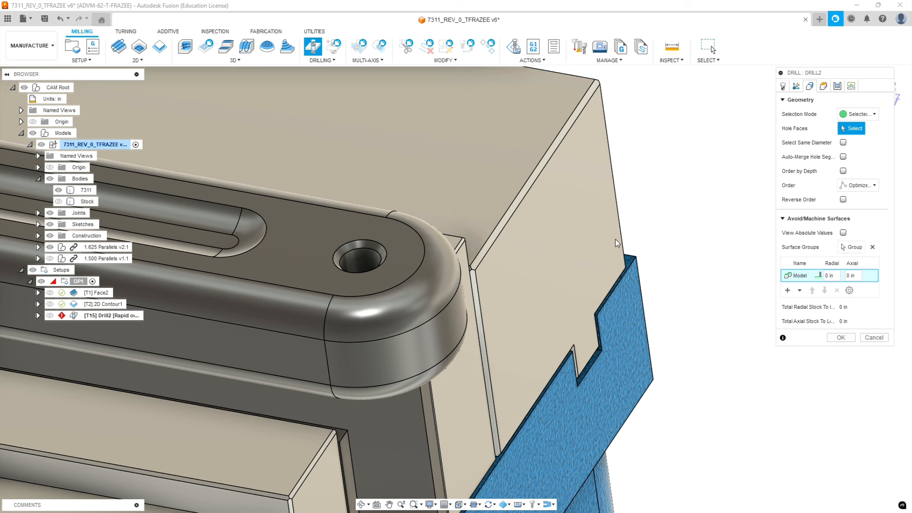
pyautogui.click(354, 244)
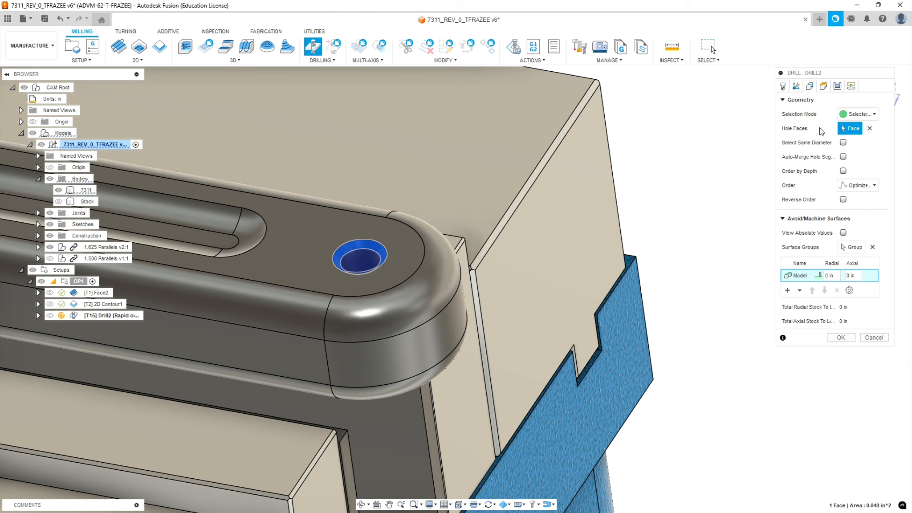
pyautogui.click(823, 86)
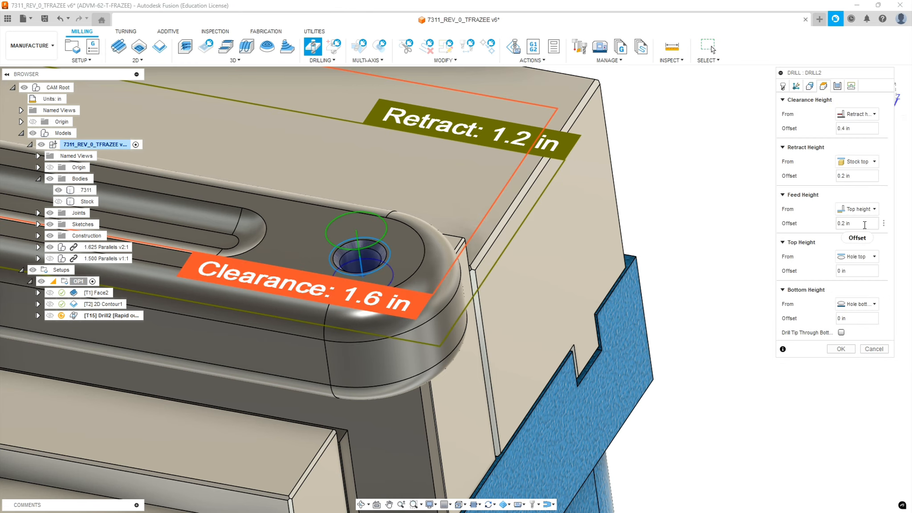
pyautogui.click(874, 162)
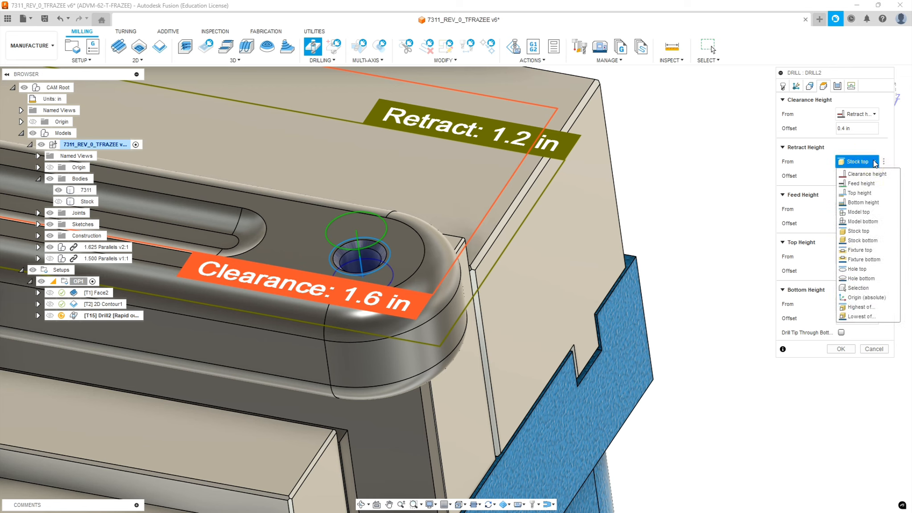
pyautogui.click(859, 212)
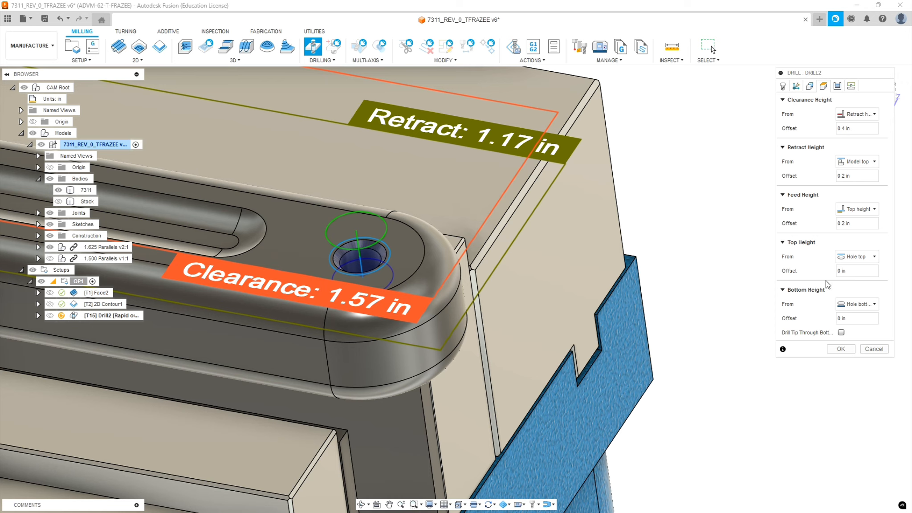
# Set the cycle to Deep drilling - full retract with a 0.06 in pecking depth and generate the drill operation.
pyautogui.click(838, 87)
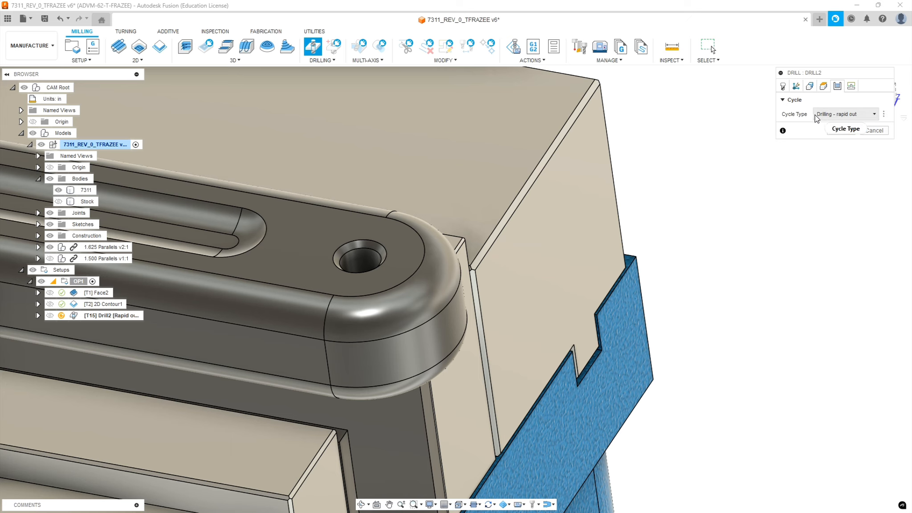
pyautogui.click(875, 115)
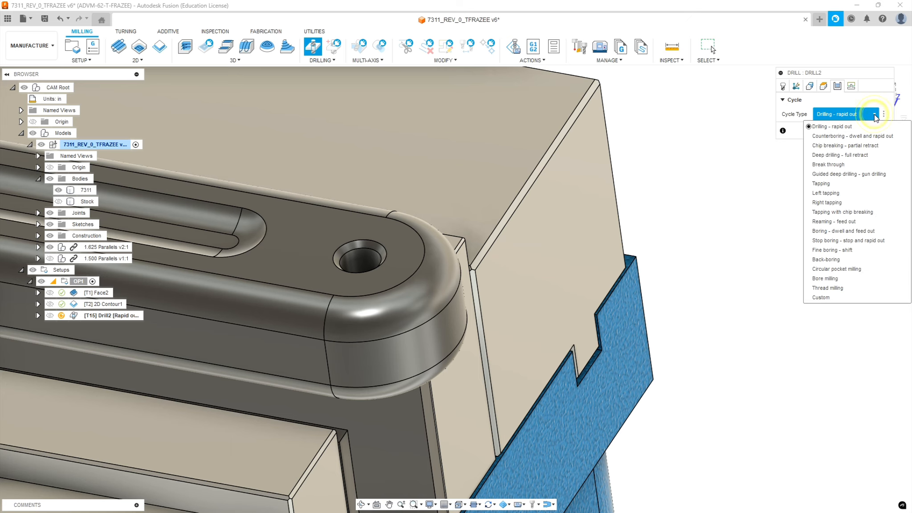
pyautogui.click(831, 156)
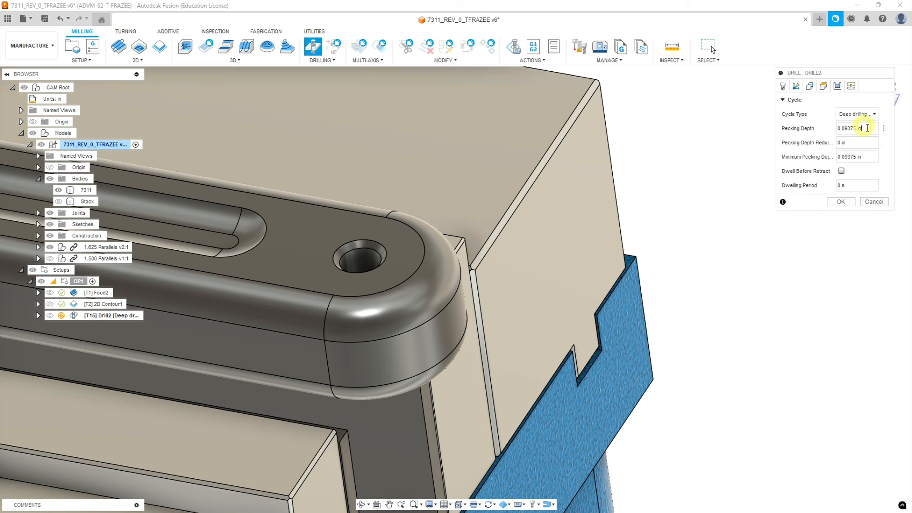
pyautogui.moveTo(868, 128); pyautogui.dragTo(759, 112)
pyautogui.write('.06')
pyautogui.click(851, 86)
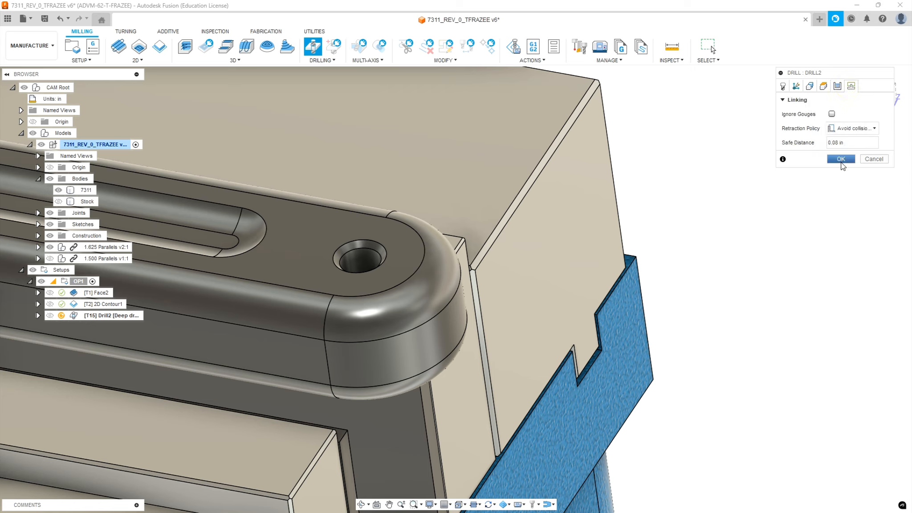
pyautogui.click(841, 159)
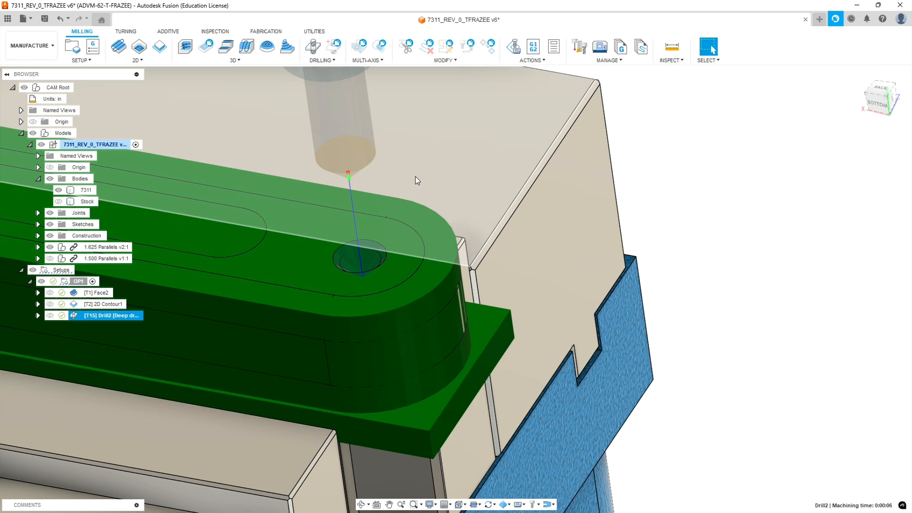
# Examine the drill toolpath at the end hole and measure the hole's cylindrical wall.
pyautogui.scroll(2, 410, 168)
pyautogui.keyDown('shift'); pyautogui.moveTo(393, 314); pyautogui.dragTo(371, 309, button='middle'); pyautogui.keyUp('shift')
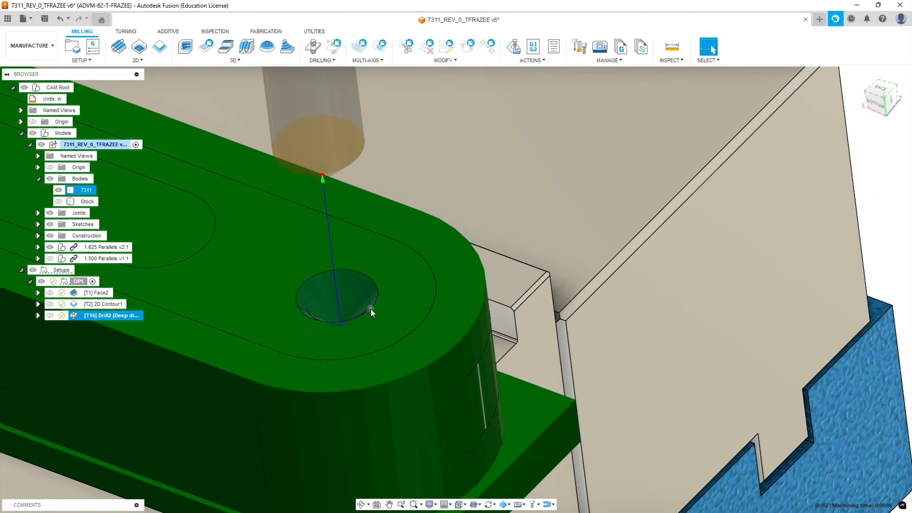
pyautogui.scroll(-5, 350, 307)
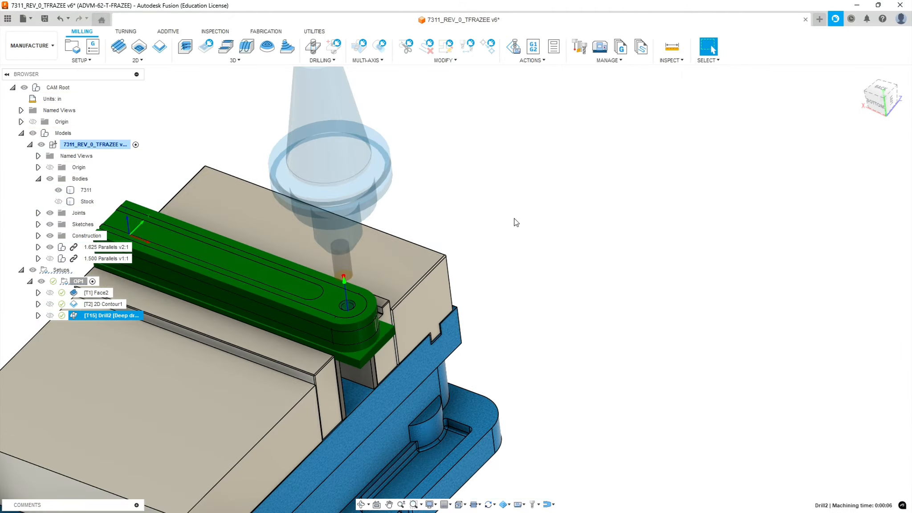
pyautogui.click(611, 204)
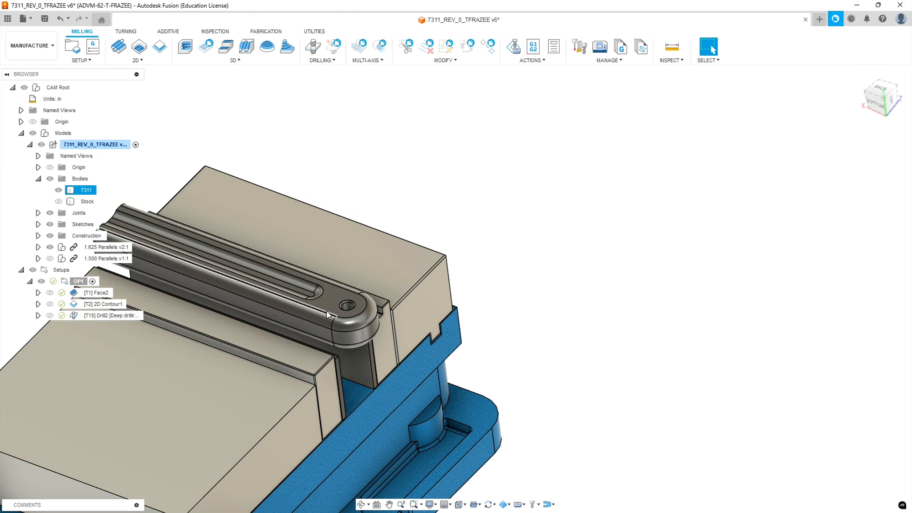
pyautogui.scroll(2, 347, 306)
pyautogui.scroll(2, 347, 306)
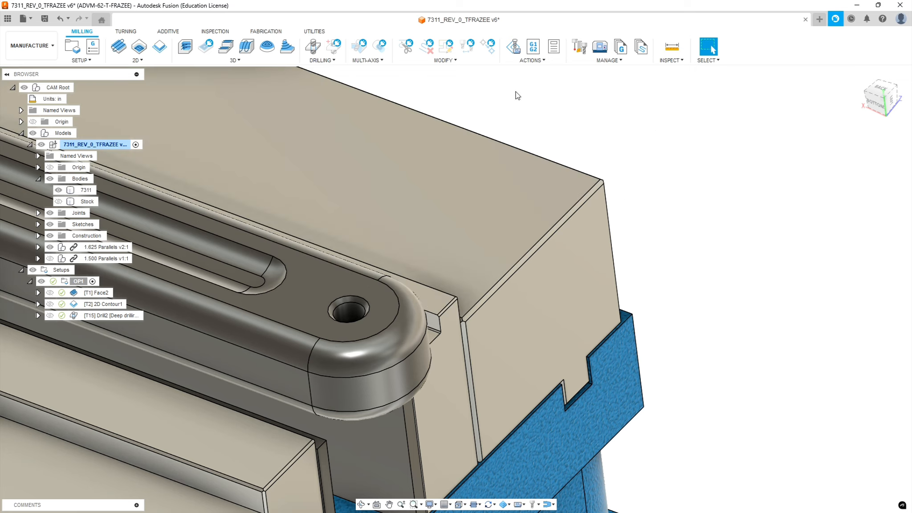
pyautogui.click(672, 45)
pyautogui.click(352, 310)
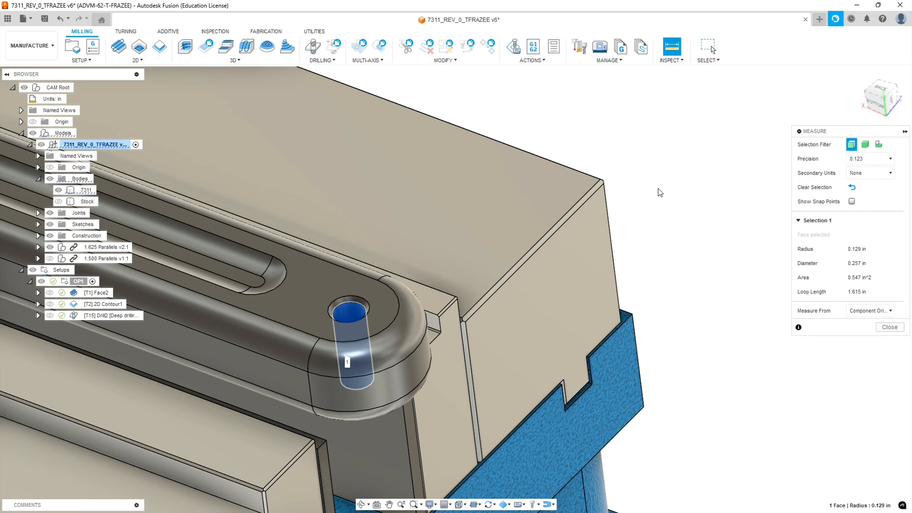
pyautogui.click(892, 328)
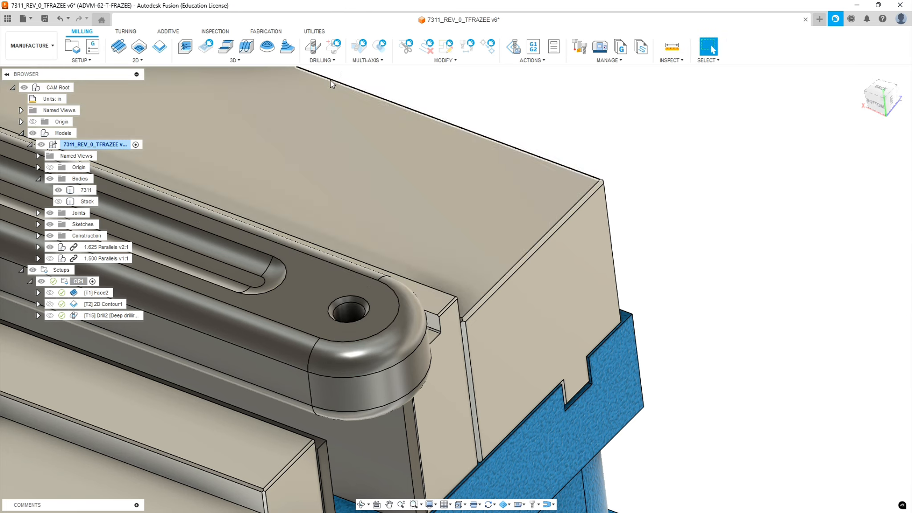
# Start a new drill operation using tool 9, the 1/4" 118° solid carbide drill from the Sierra_VF1_aluminum library.
pyautogui.click(313, 47)
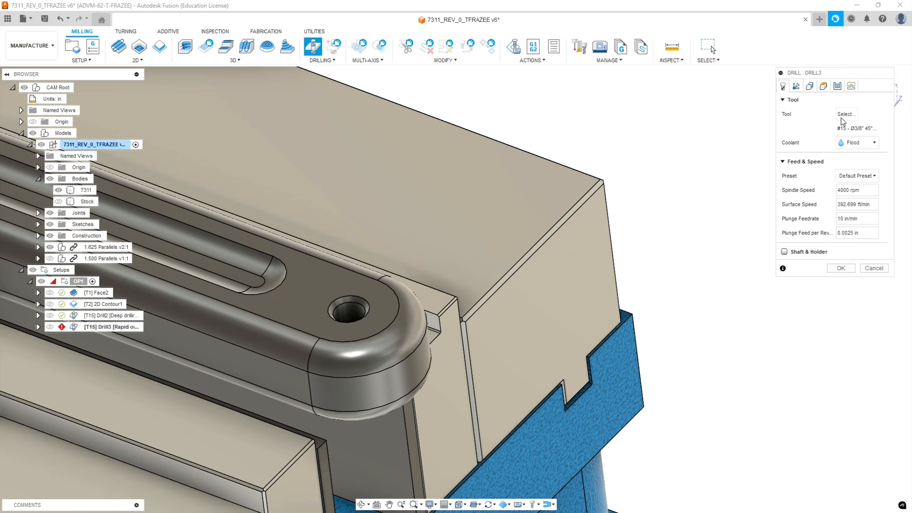
pyautogui.click(842, 113)
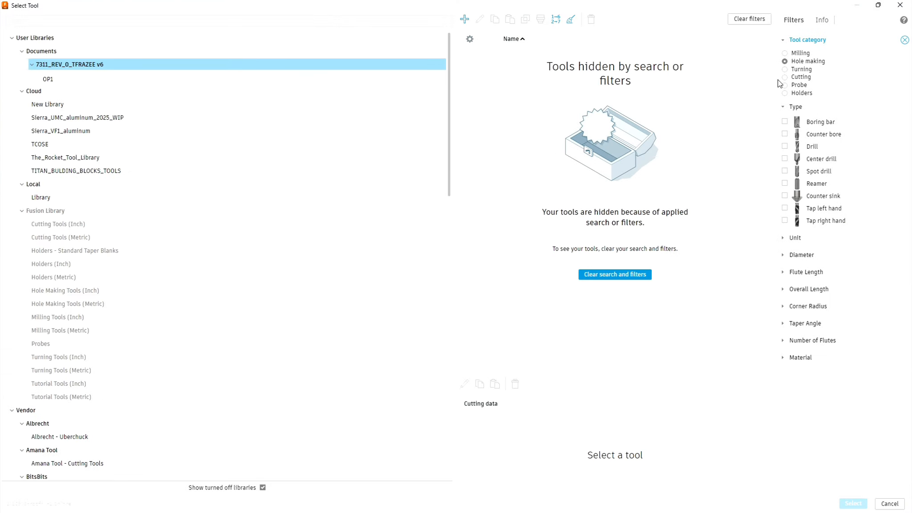
pyautogui.click(77, 130)
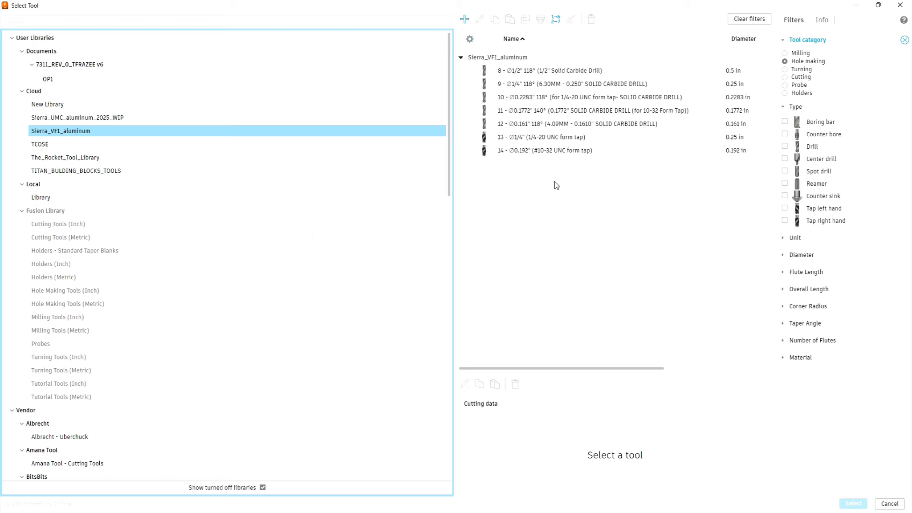
pyautogui.click(610, 85)
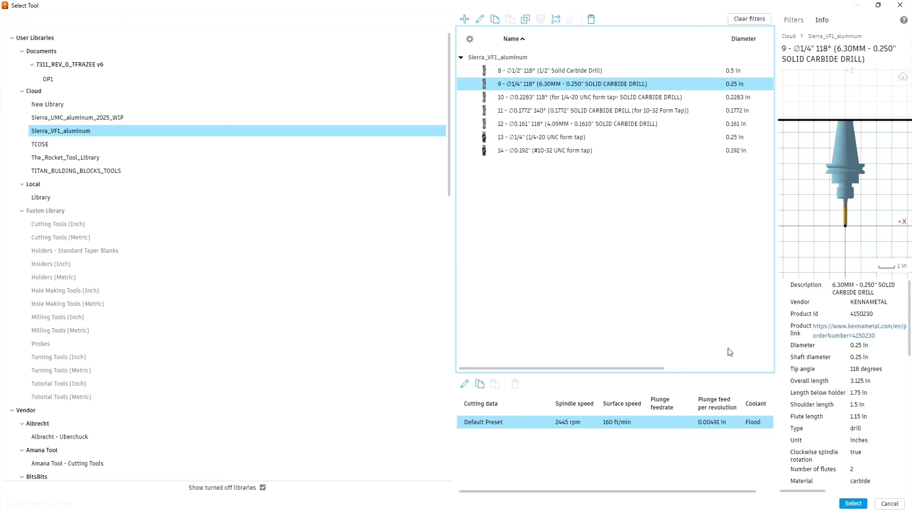
pyautogui.click(852, 504)
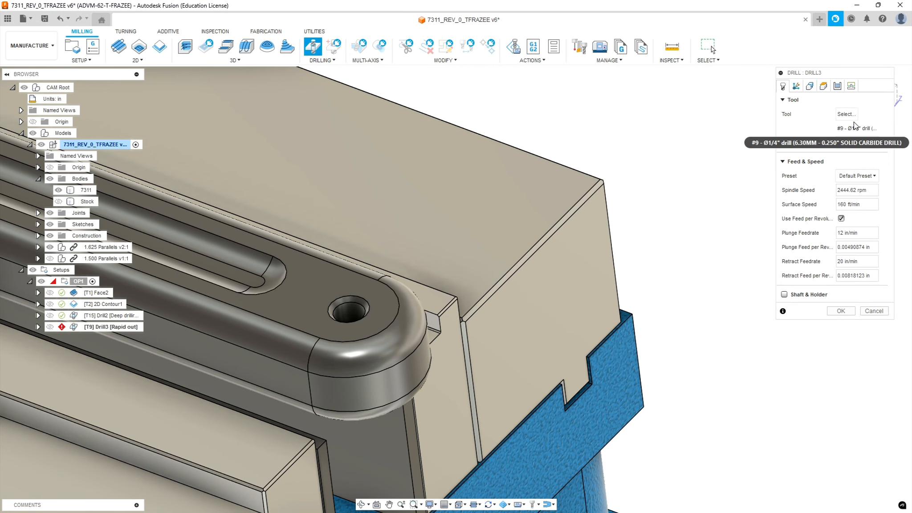
# Select the end hole's cylindrical wall and its upper and lower chamfer faces as the hole faces to drill.
pyautogui.click(809, 86)
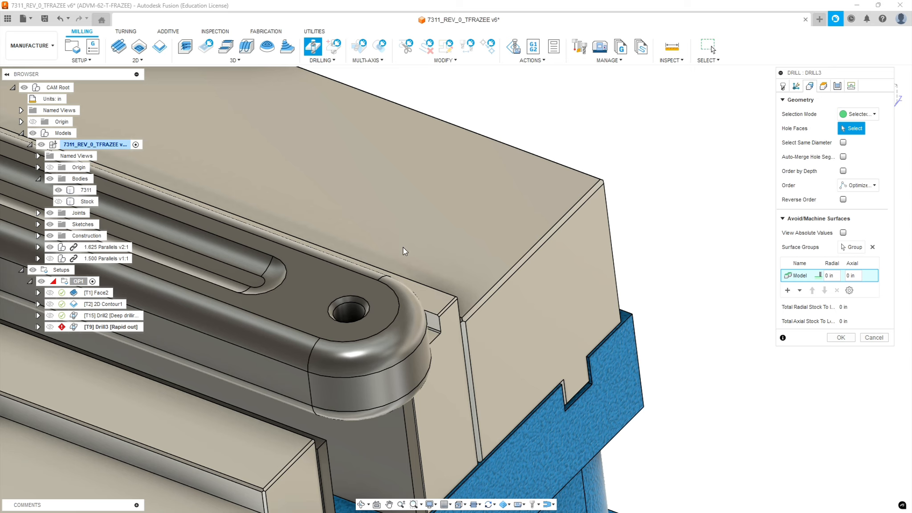
pyautogui.click(347, 310)
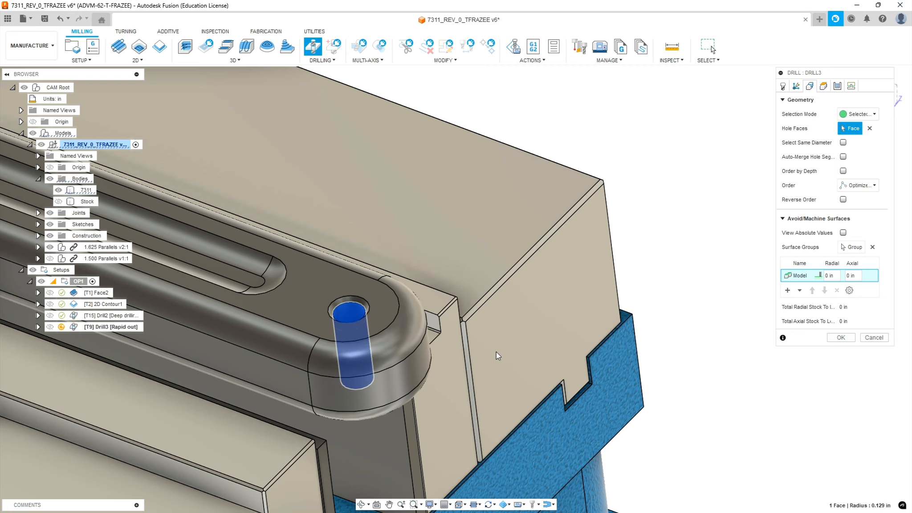
pyautogui.click(357, 298)
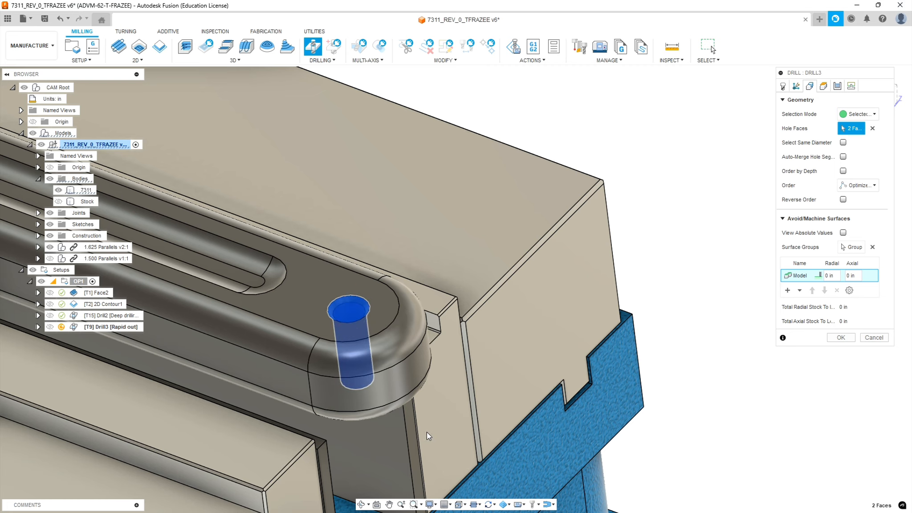
pyautogui.keyDown('shift'); pyautogui.moveTo(423, 425); pyautogui.dragTo(350, 320, button='middle'); pyautogui.keyUp('shift')
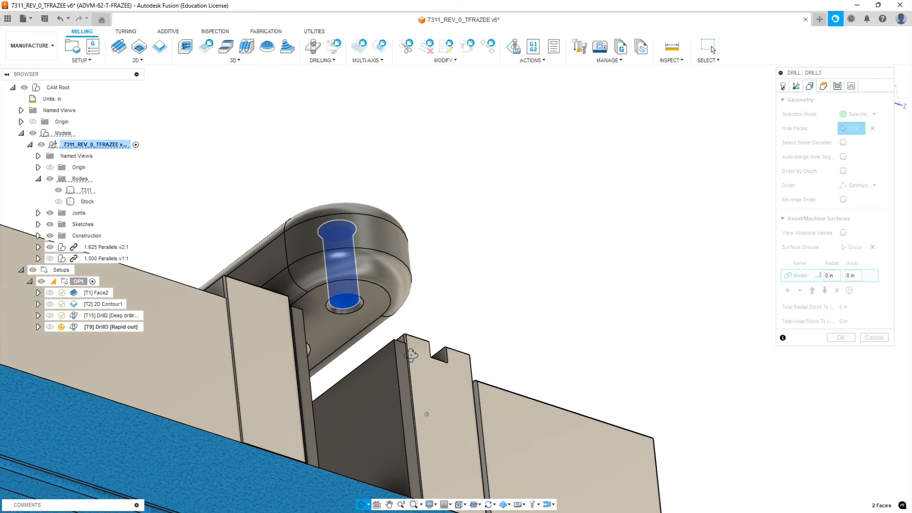
pyautogui.click(342, 313)
pyautogui.keyDown('shift'); pyautogui.moveTo(464, 230); pyautogui.dragTo(497, 290, button='middle'); pyautogui.keyUp('shift')
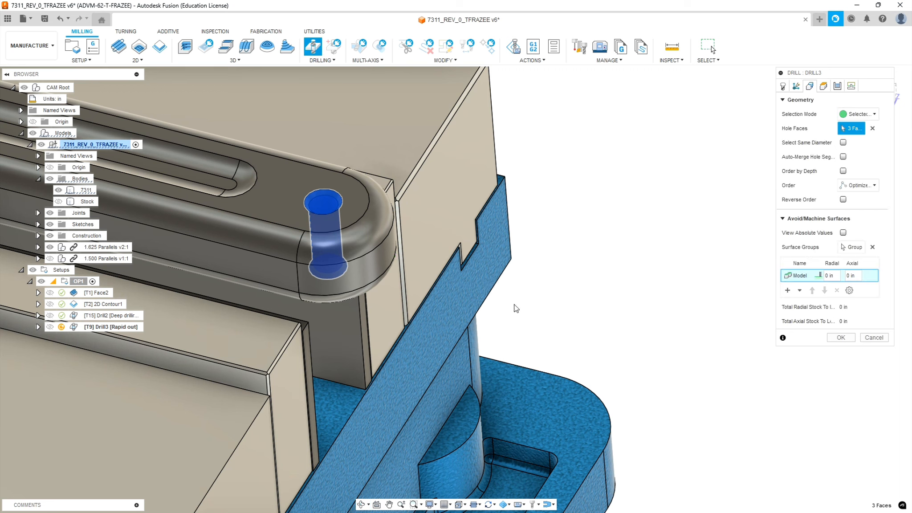
# Reference the through-hole drill operation's retract height from Model top.
pyautogui.click(823, 88)
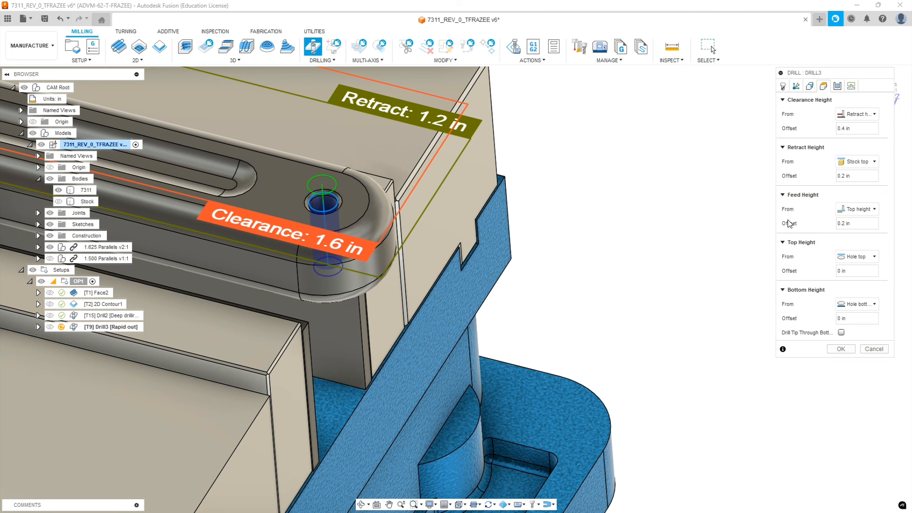
pyautogui.click(873, 162)
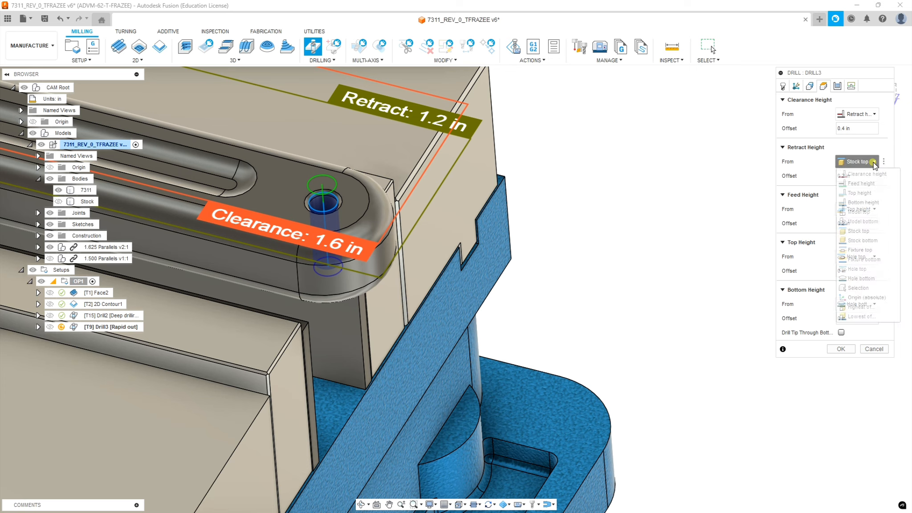
pyautogui.click(859, 210)
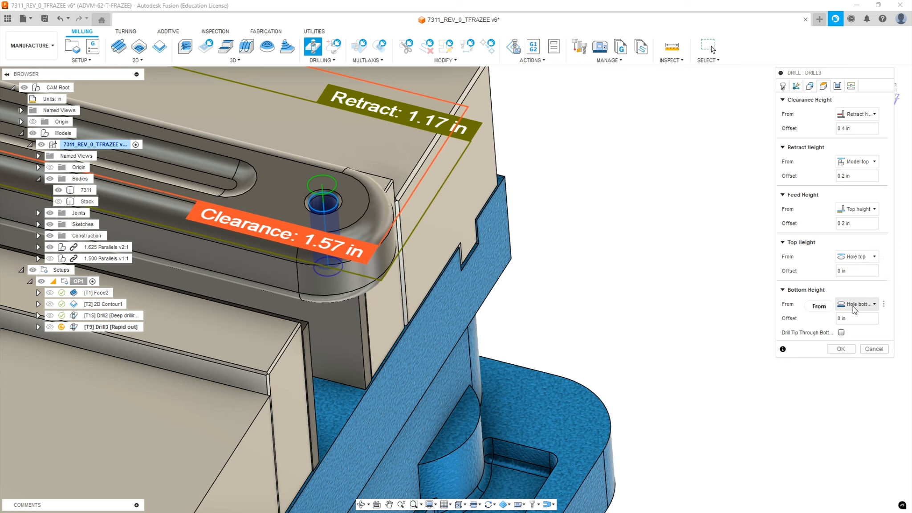
# Enable drill tip through bottom with a 0.1 in break-through depth and check the tip's clearance below the part.
pyautogui.click(841, 332)
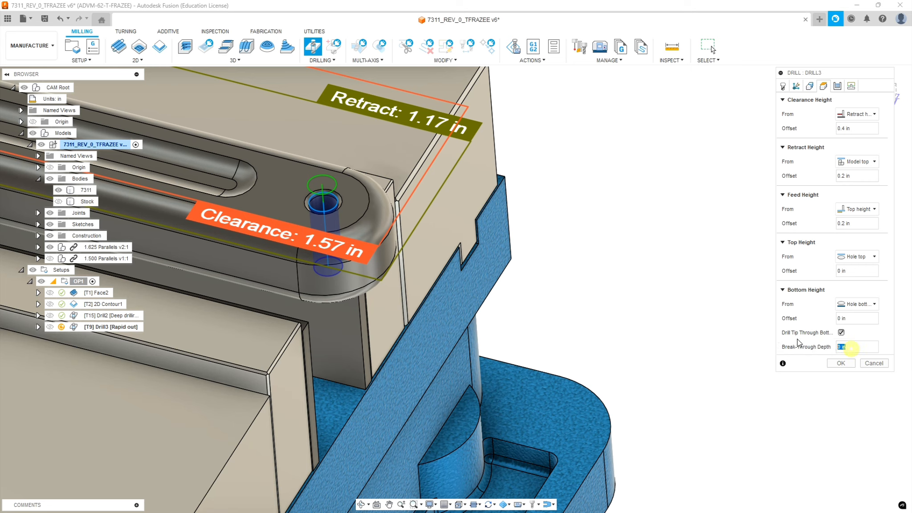
pyautogui.write('.1')
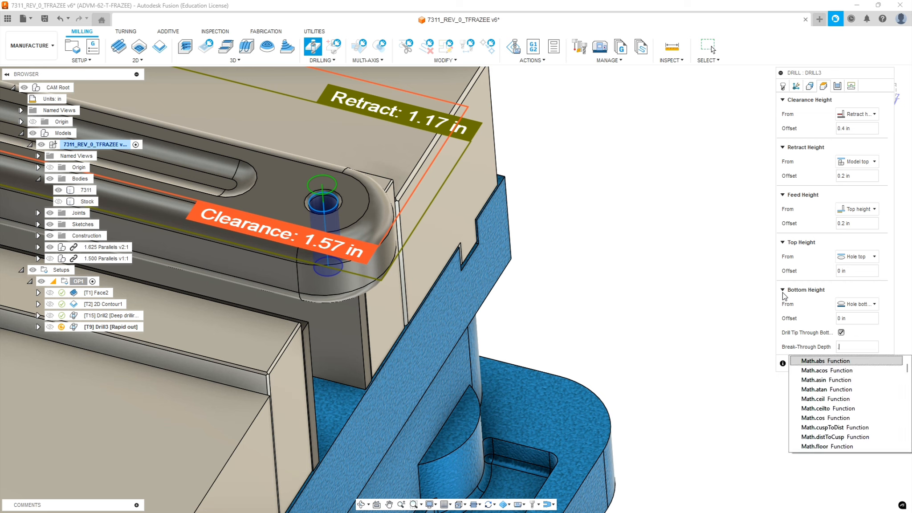
pyautogui.keyDown('shift'); pyautogui.moveTo(475, 353); pyautogui.dragTo(361, 166, button='middle'); pyautogui.keyUp('shift')
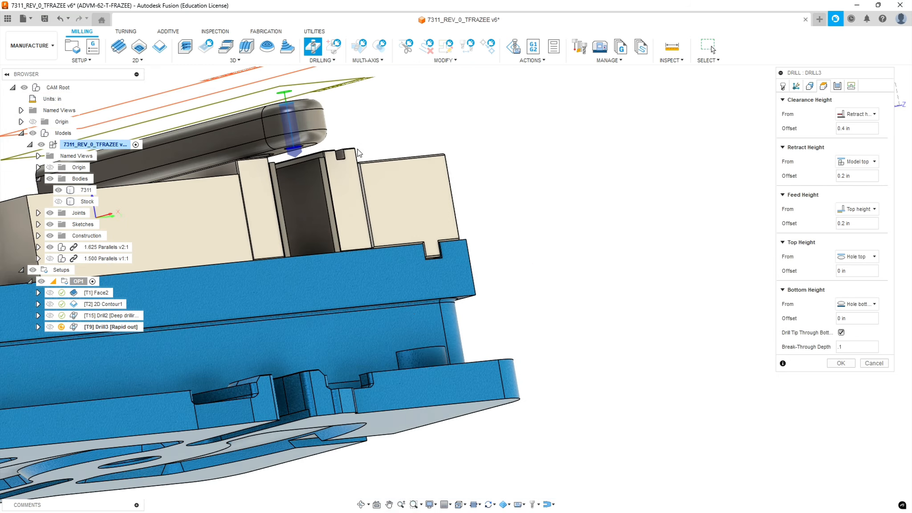
pyautogui.scroll(3, 289, 151)
pyautogui.scroll(5, 306, 156)
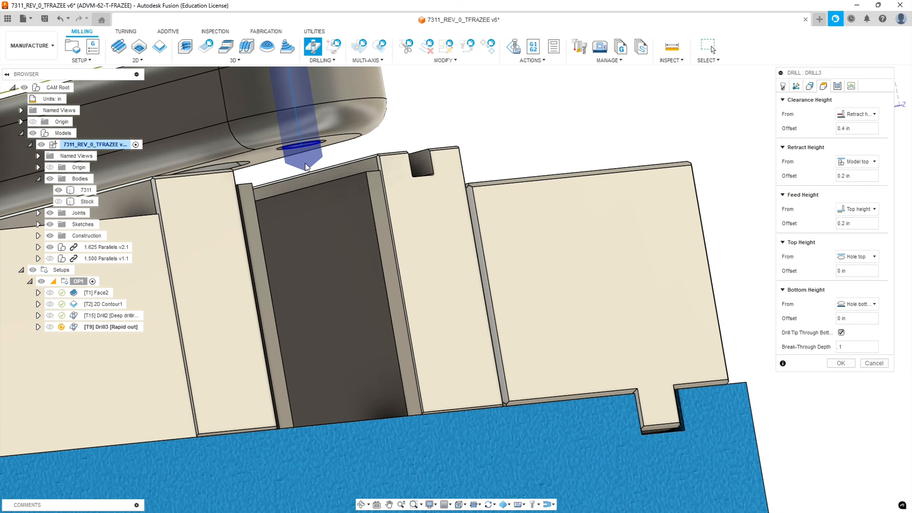
pyautogui.keyDown('shift'); pyautogui.moveTo(323, 163); pyautogui.dragTo(331, 168, button='middle'); pyautogui.keyUp('shift')
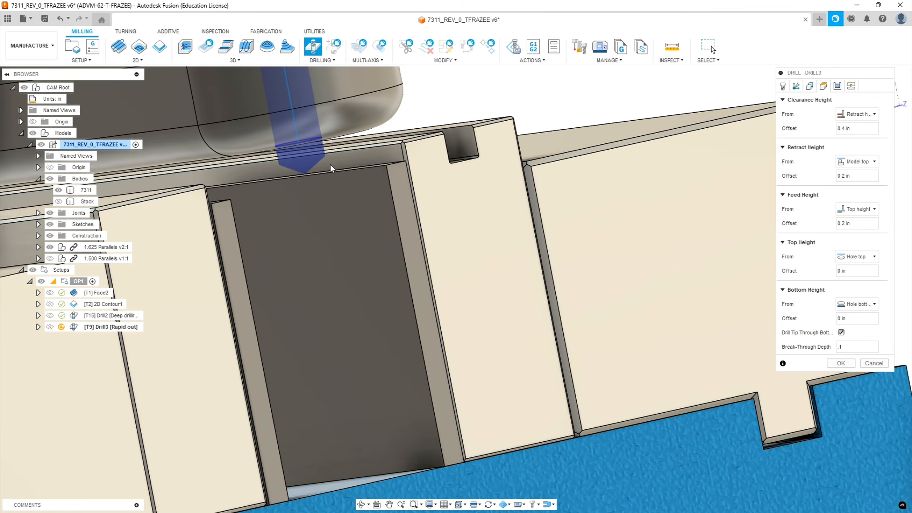
pyautogui.scroll(-6, 364, 259)
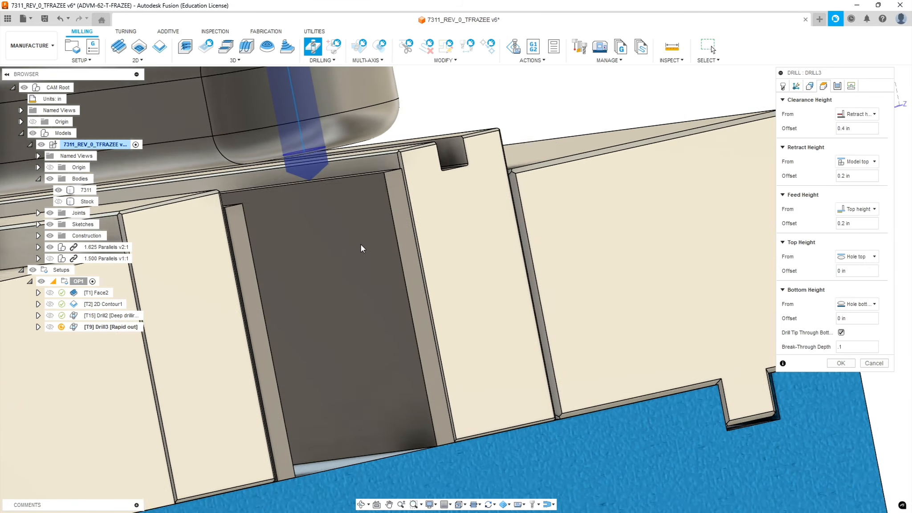
# Set the through-hole drill operation's cycle type to Deep drilling - full retract and finish the operation.
pyautogui.keyDown('shift'); pyautogui.moveTo(401, 205); pyautogui.dragTo(412, 220, button='middle'); pyautogui.keyUp('shift')
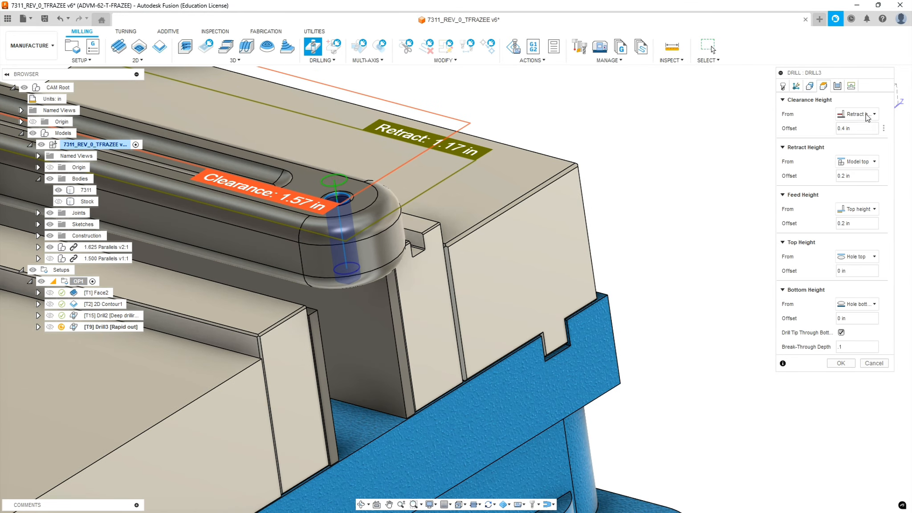
pyautogui.keyDown('shift'); pyautogui.moveTo(459, 272); pyautogui.dragTo(411, 248, button='middle'); pyautogui.keyUp('shift')
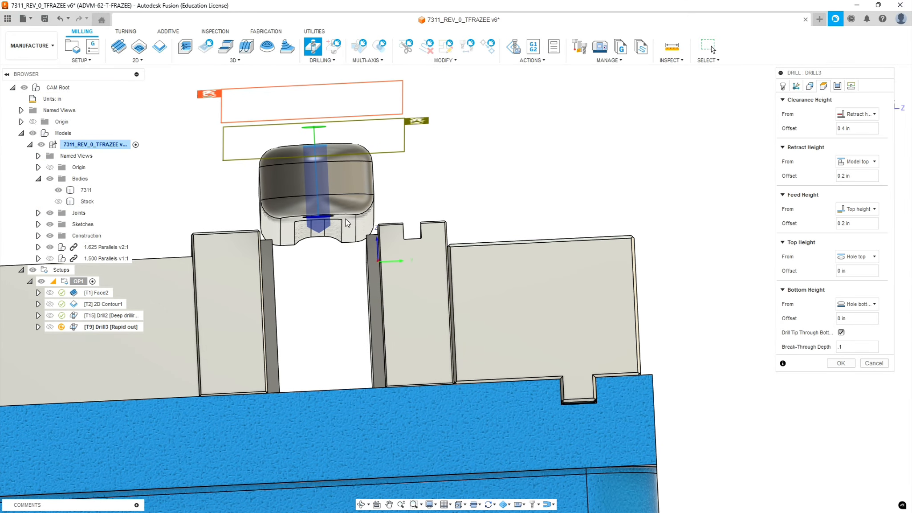
pyautogui.keyDown('shift'); pyautogui.moveTo(419, 253); pyautogui.dragTo(424, 279, button='middle'); pyautogui.keyUp('shift')
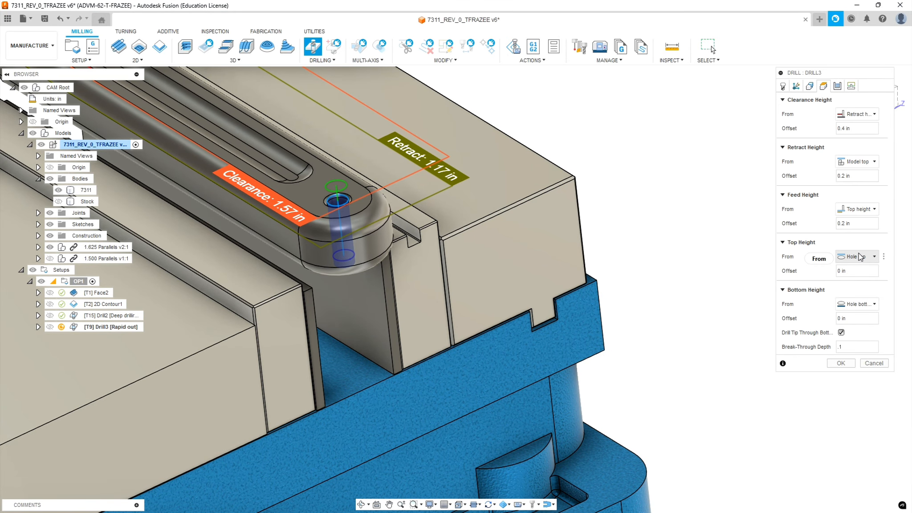
pyautogui.click(839, 87)
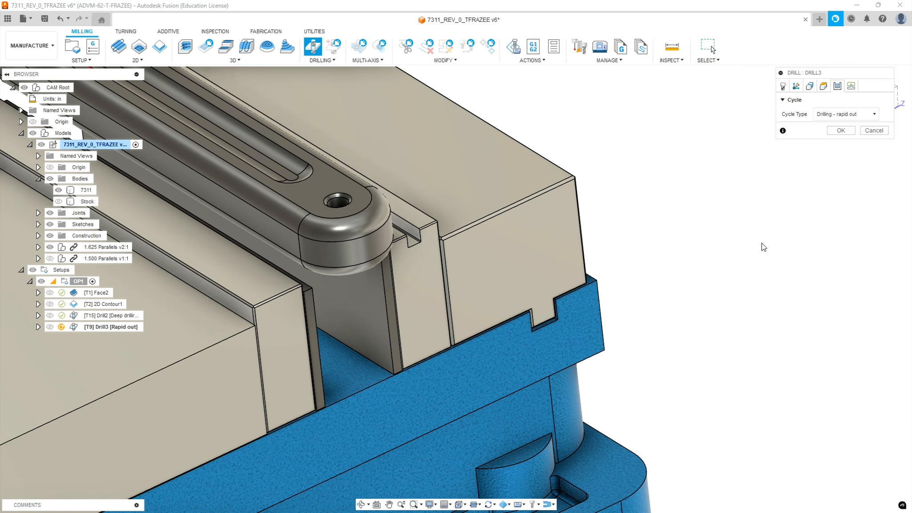
pyautogui.click(853, 116)
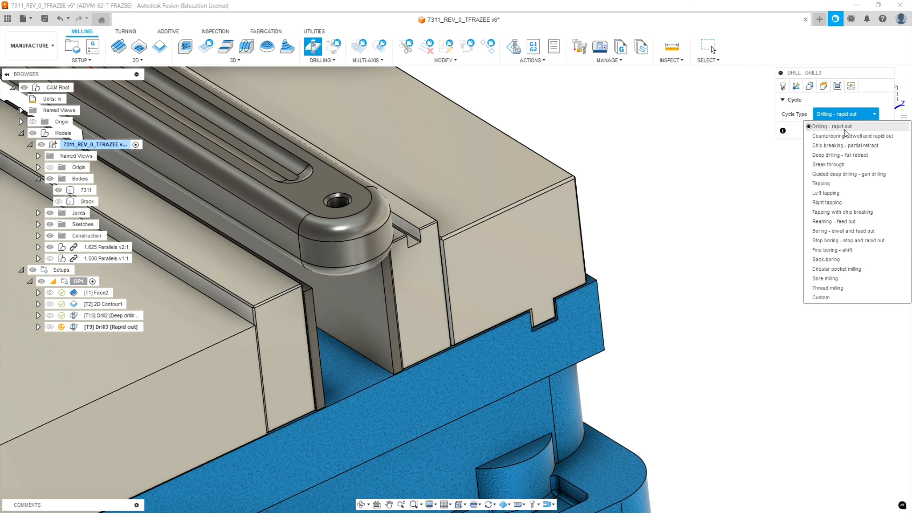
pyautogui.click(842, 155)
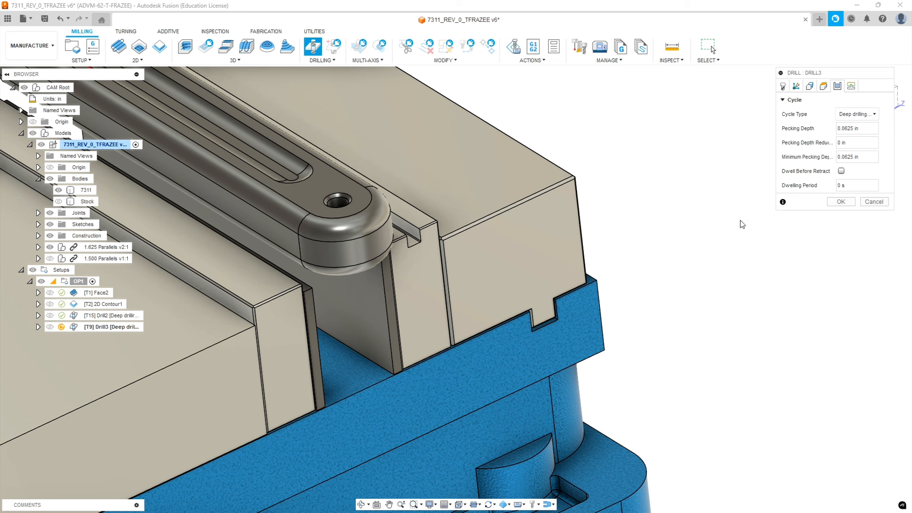
pyautogui.click(854, 88)
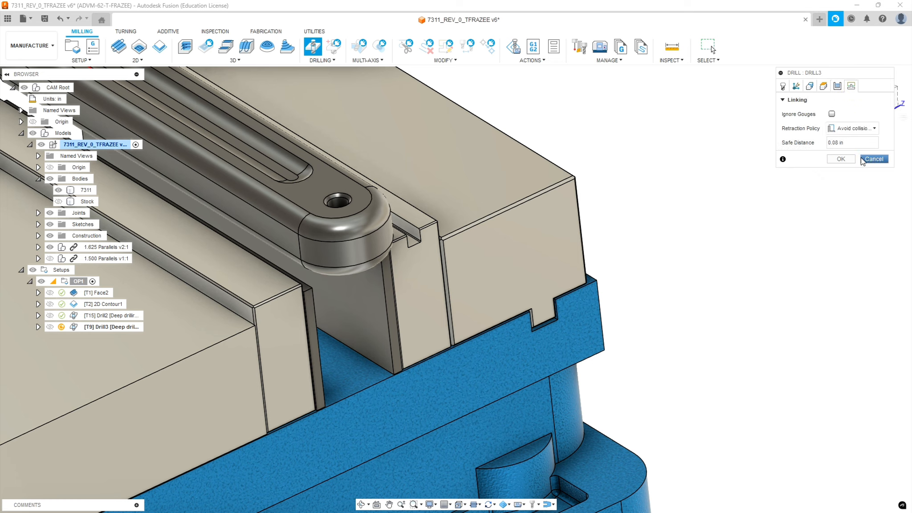
pyautogui.click(838, 86)
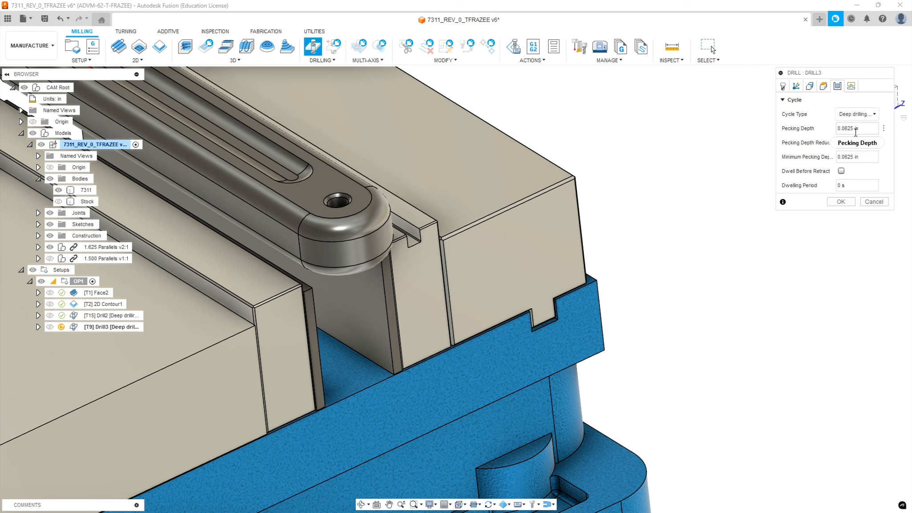
pyautogui.click(851, 87)
pyautogui.click(840, 159)
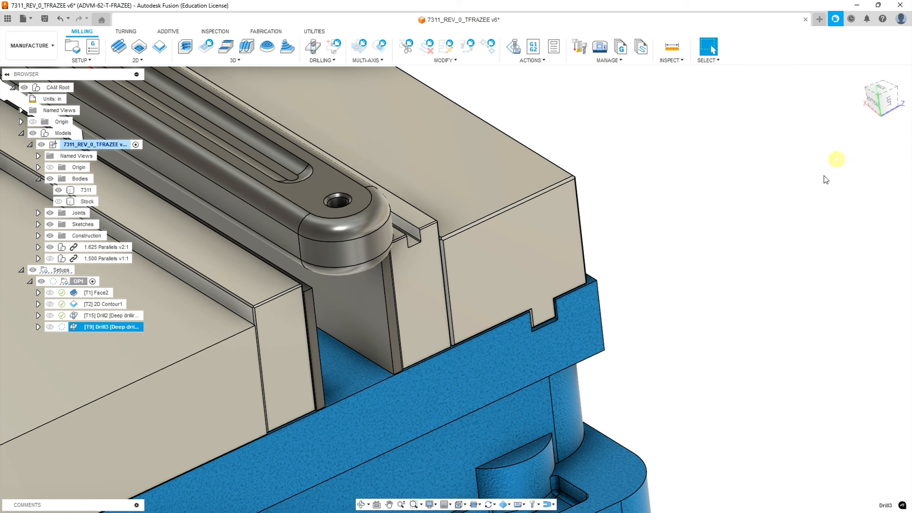
# Start a new 2D Contour operation using tool 4, the 1/4" x 1" x 3" end mill from the Sierra_VF1_aluminum library.
pyautogui.moveTo(426, 201)
pyautogui.keyDown('shift'); pyautogui.mouseDown(button='middle')
pyautogui.moveTo(415, 174)
pyautogui.moveTo(388, 181)
pyautogui.moveTo(410, 179)
pyautogui.moveTo(397, 178)
pyautogui.moveTo(410, 146)
pyautogui.moveTo(418, 187)
pyautogui.moveTo(432, 194)
pyautogui.mouseUp(button='middle'); pyautogui.keyUp('shift')
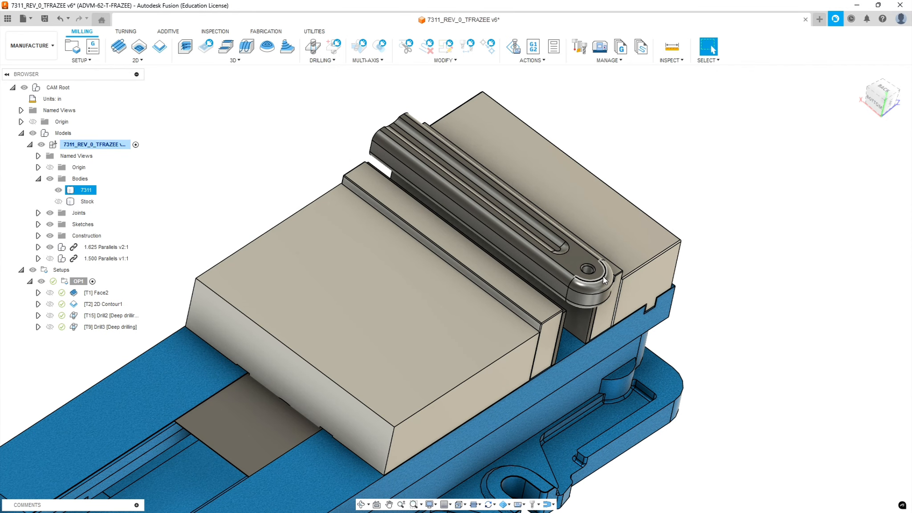
pyautogui.scroll(5, 668, 277)
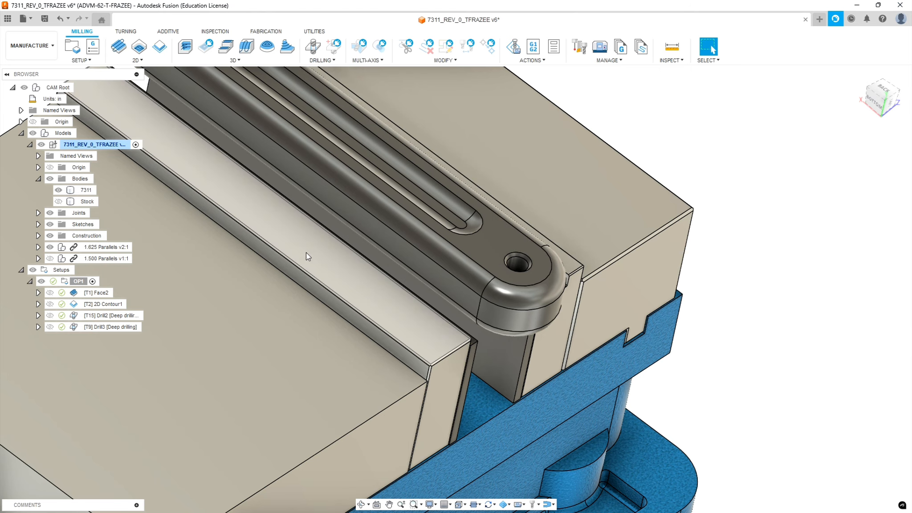
pyautogui.keyDown('shift'); pyautogui.moveTo(341, 232); pyautogui.dragTo(337, 220, button='middle'); pyautogui.keyUp('shift')
pyautogui.scroll(-5, 419, 249)
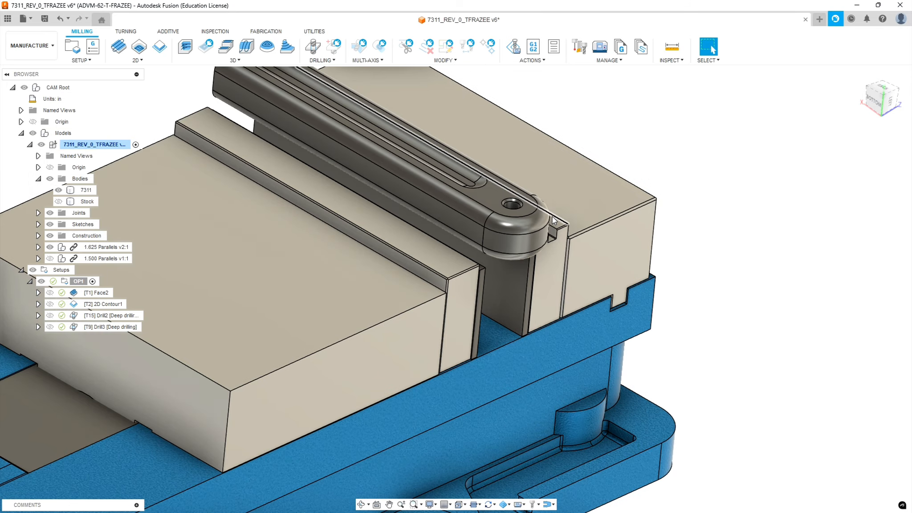
pyautogui.scroll(10, 554, 209)
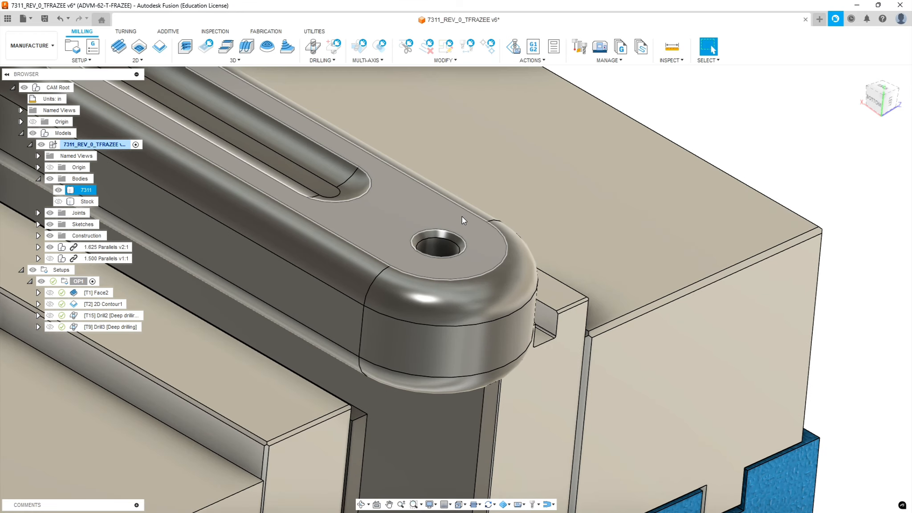
pyautogui.keyDown('shift'); pyautogui.moveTo(468, 218); pyautogui.dragTo(459, 233, button='middle'); pyautogui.keyUp('shift')
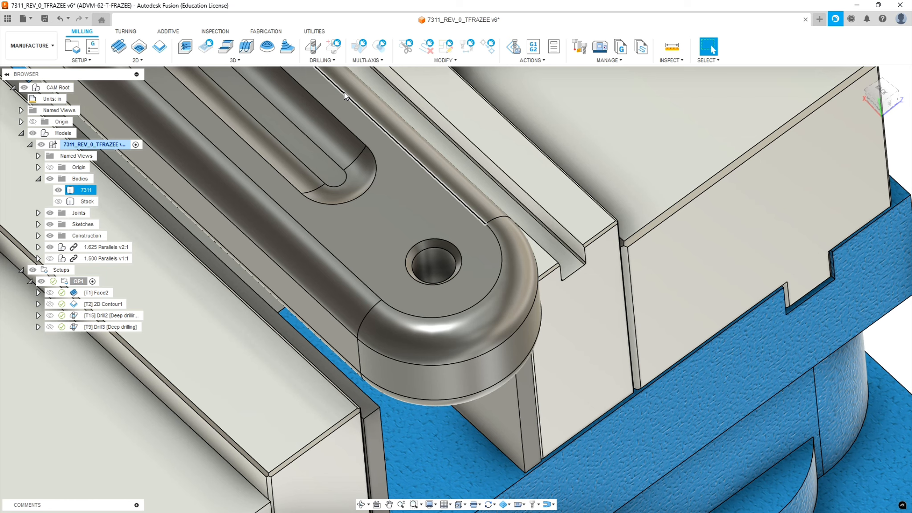
pyautogui.click(138, 61)
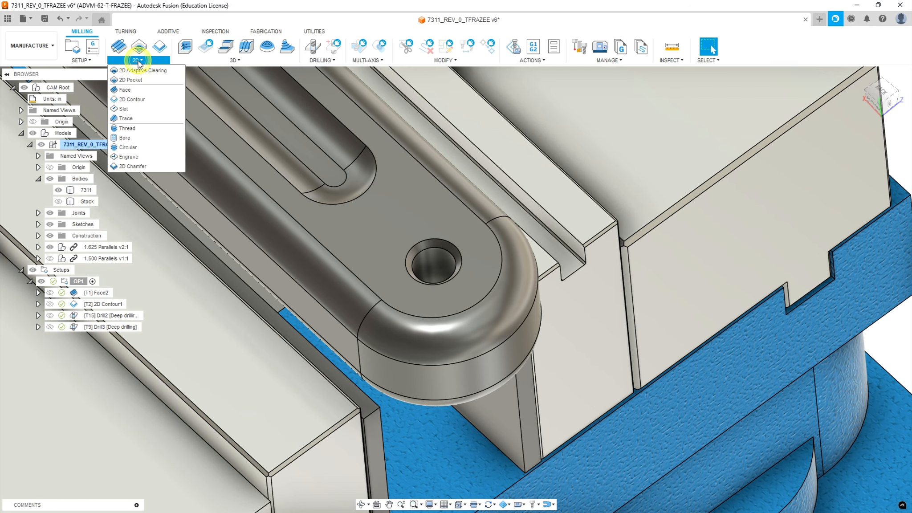
pyautogui.click(134, 99)
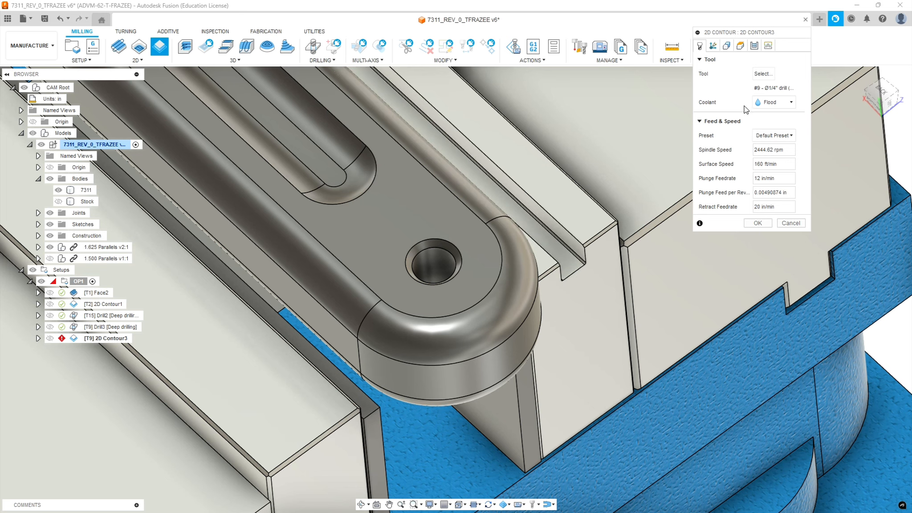
pyautogui.click(764, 73)
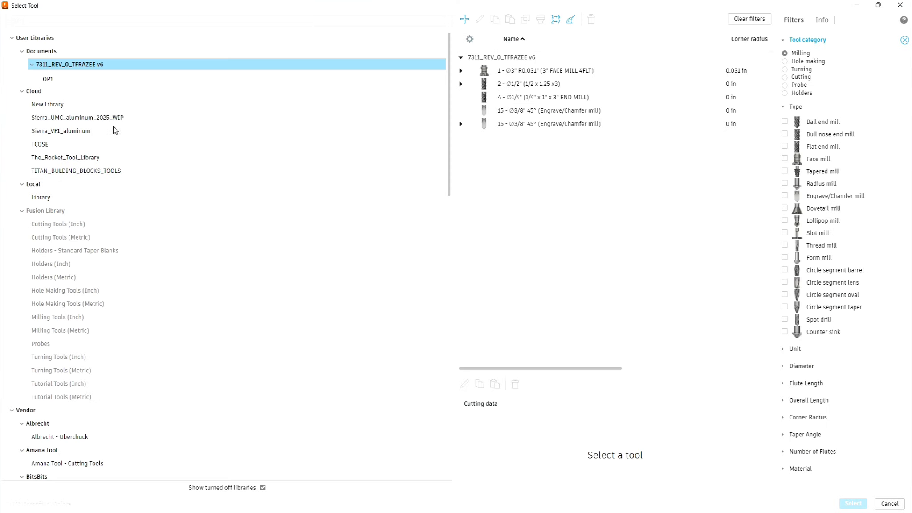
pyautogui.click(66, 132)
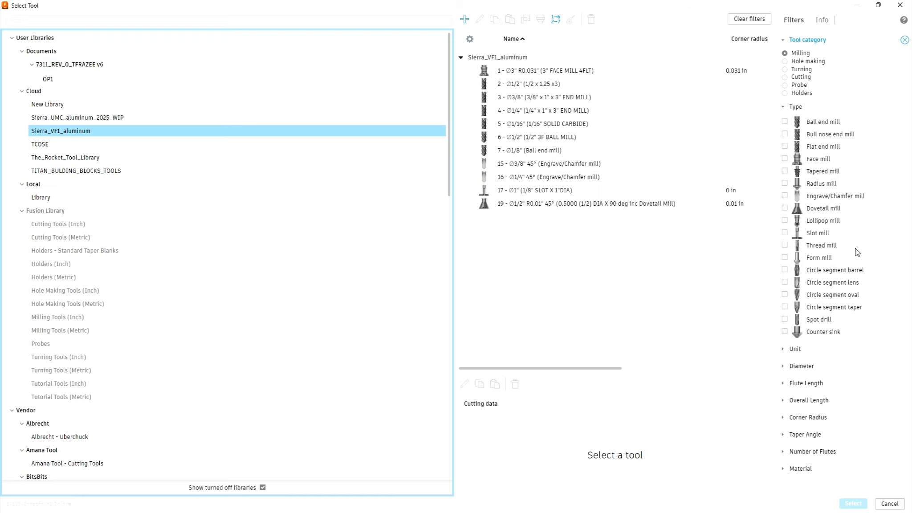
pyautogui.click(551, 114)
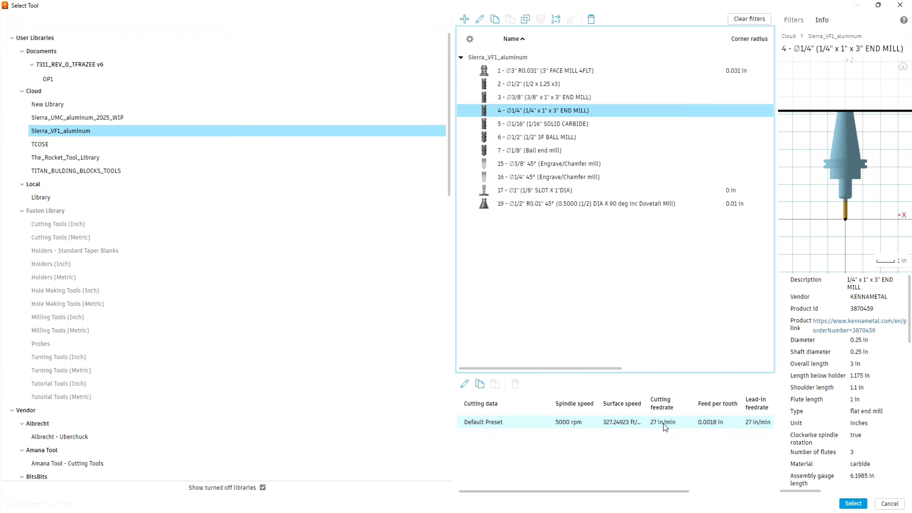
pyautogui.click(854, 503)
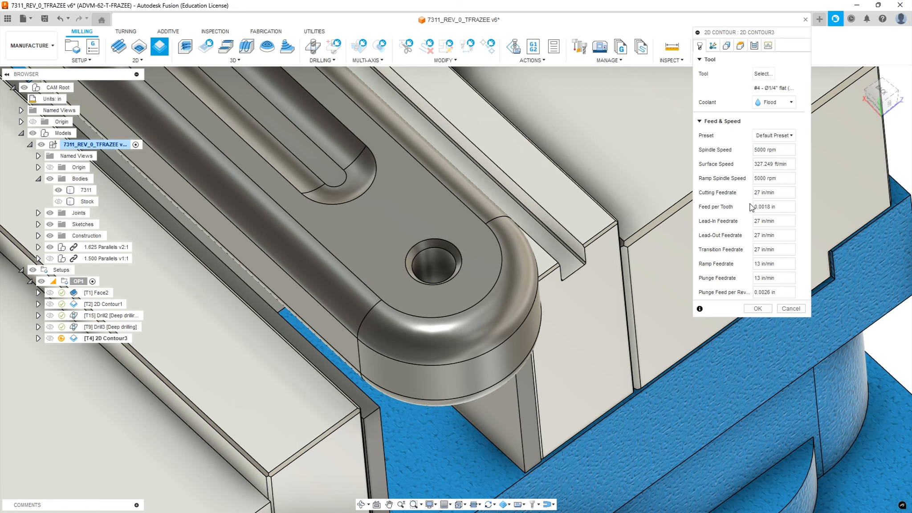
# Set the 2D contour's cutting feedrate to 15 in/min and its ramp feedrate to 13 in/min.
pyautogui.doubleClick(758, 193)
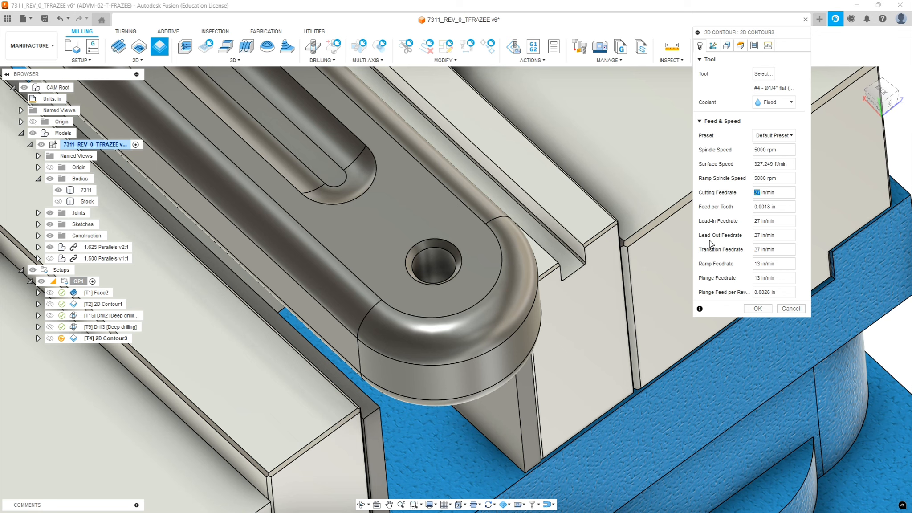
pyautogui.write('15')
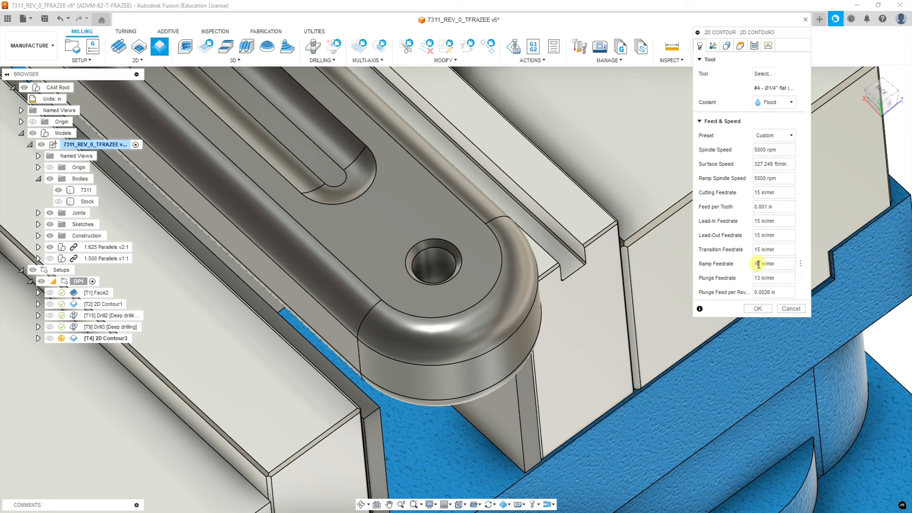
pyautogui.doubleClick(759, 264)
pyautogui.write('13')
pyautogui.doubleClick(760, 264)
# Select the end hole's lower circular edge, where the bore meets the lower chamfer, as the contour to machine.
pyautogui.click(714, 45)
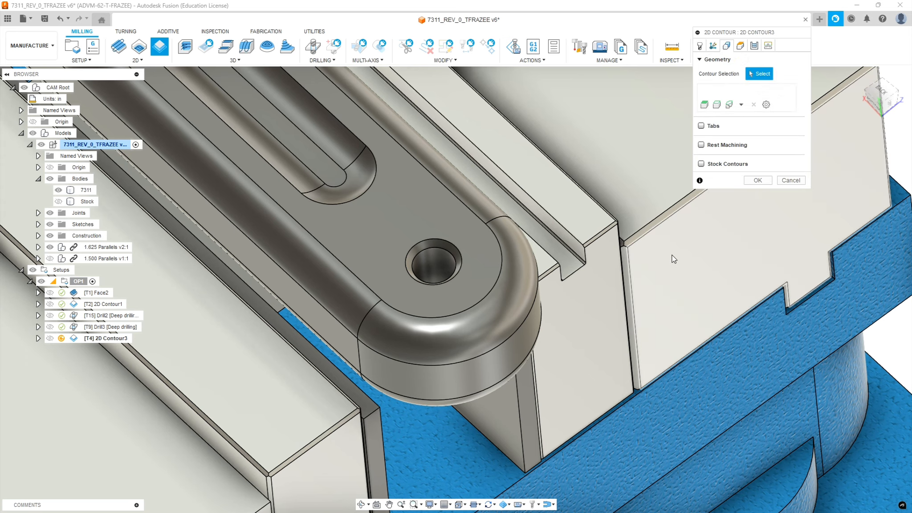
pyautogui.keyDown('shift'); pyautogui.moveTo(483, 255); pyautogui.dragTo(488, 168, button='middle'); pyautogui.keyUp('shift')
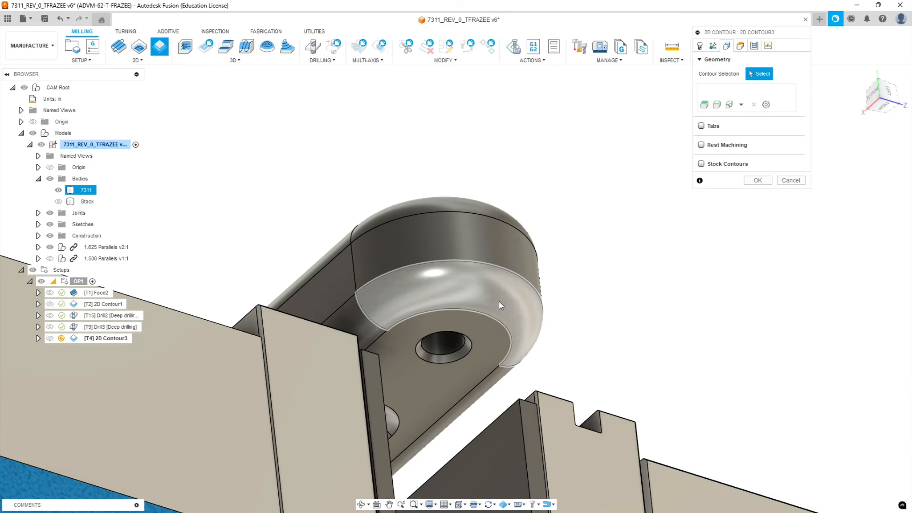
pyautogui.click(441, 350)
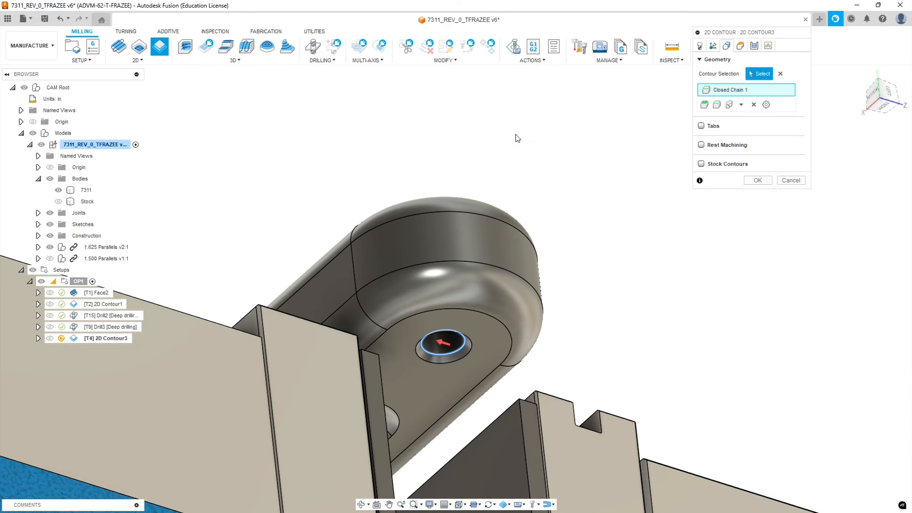
pyautogui.keyDown('shift'); pyautogui.moveTo(553, 160); pyautogui.dragTo(557, 171, button='middle'); pyautogui.keyUp('shift')
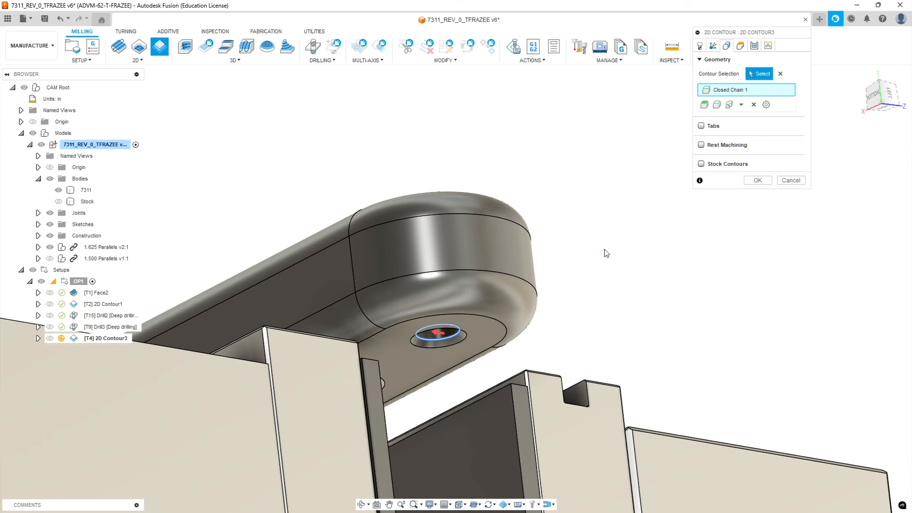
pyautogui.keyDown('shift'); pyautogui.moveTo(609, 181); pyautogui.dragTo(614, 220, button='middle'); pyautogui.keyUp('shift')
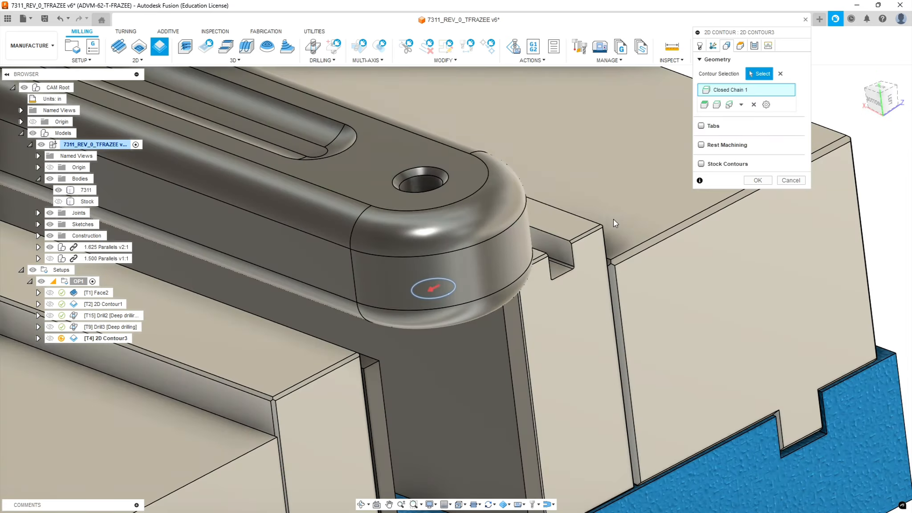
# Reference both the retract height and the top height of the 2D contour from Model top.
pyautogui.click(740, 46)
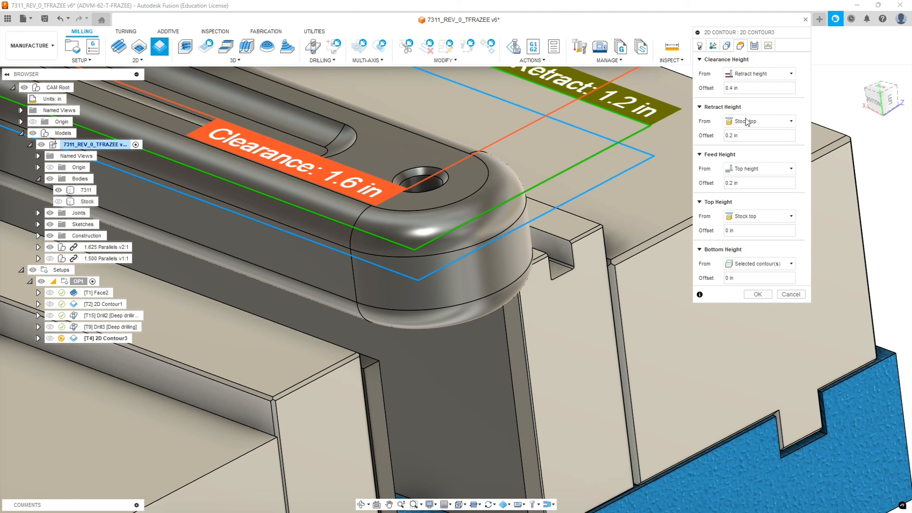
pyautogui.click(785, 121)
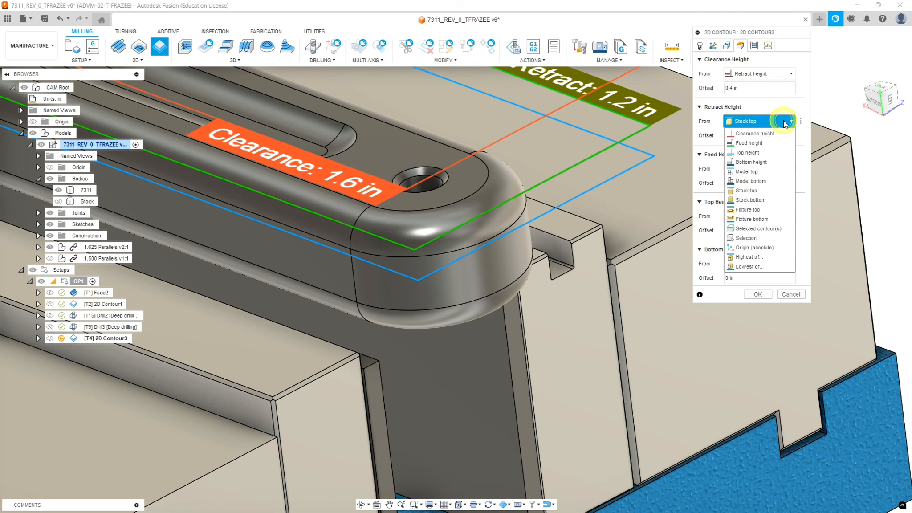
pyautogui.click(763, 172)
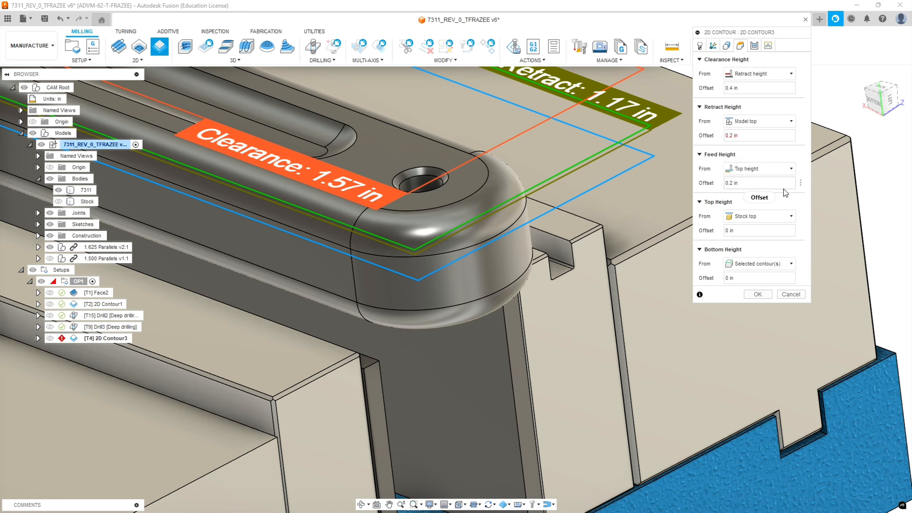
pyautogui.moveTo(773, 218)
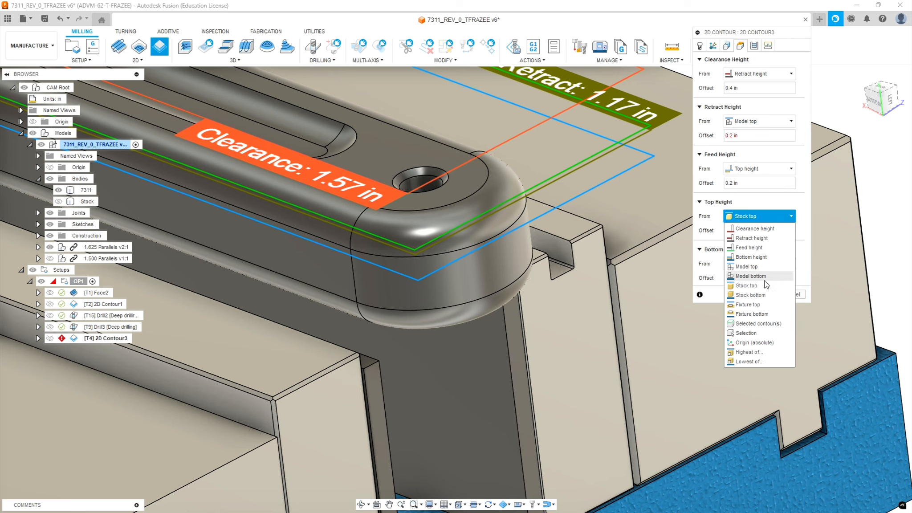
pyautogui.click(753, 266)
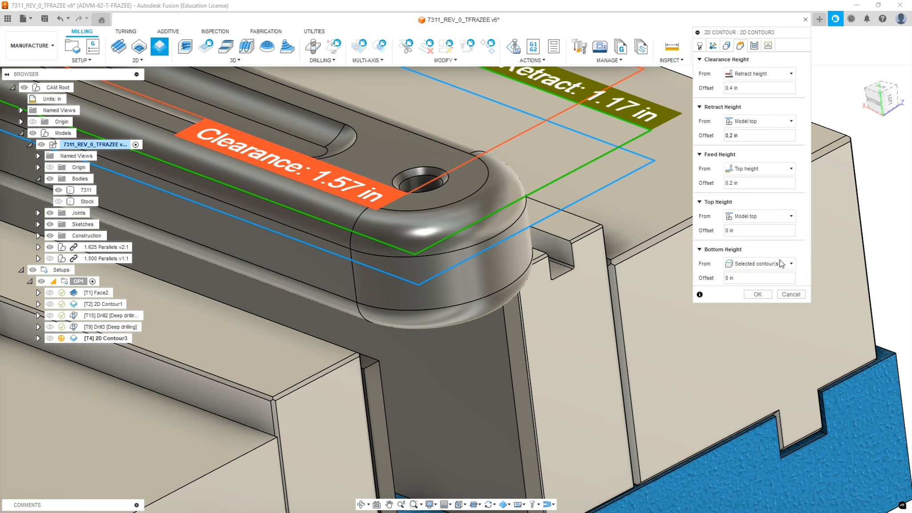
# Reference the 2D contour's bottom height from a selection, the part's flat underside face around the end hole, with a .01 in offset.
pyautogui.moveTo(773, 266)
pyautogui.keyDown('shift'); pyautogui.moveTo(588, 267); pyautogui.dragTo(586, 239, button='middle'); pyautogui.keyUp('shift')
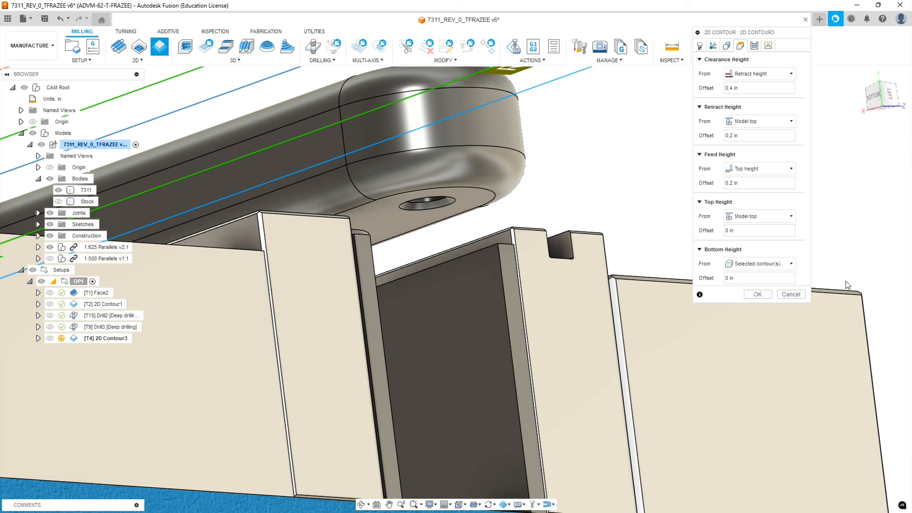
pyautogui.click(791, 265)
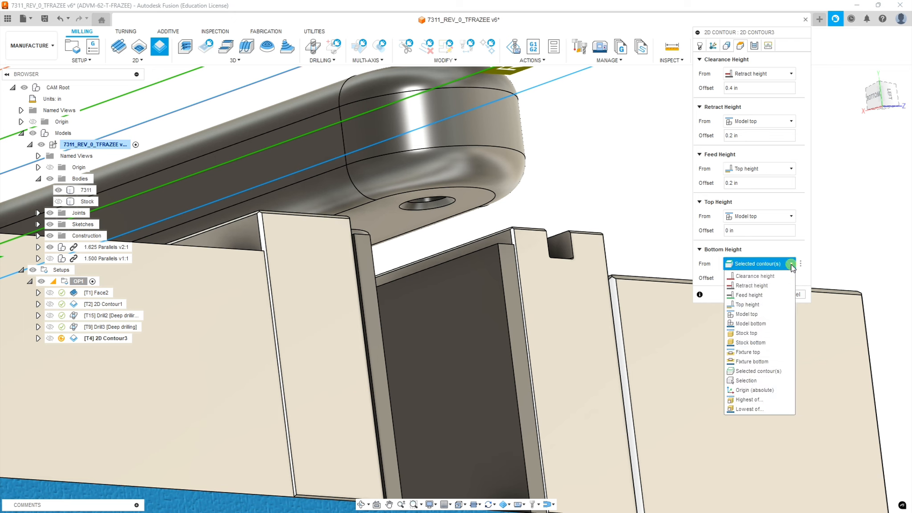
pyautogui.click(752, 381)
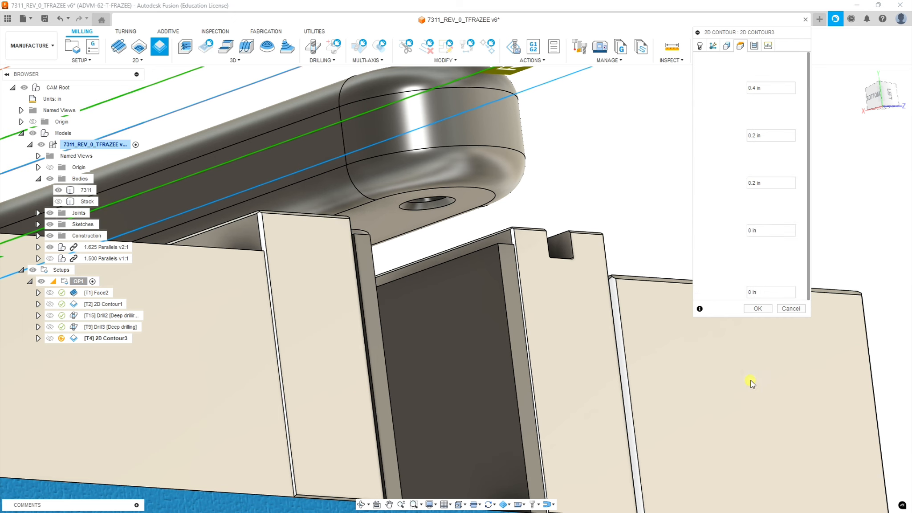
pyautogui.click(421, 218)
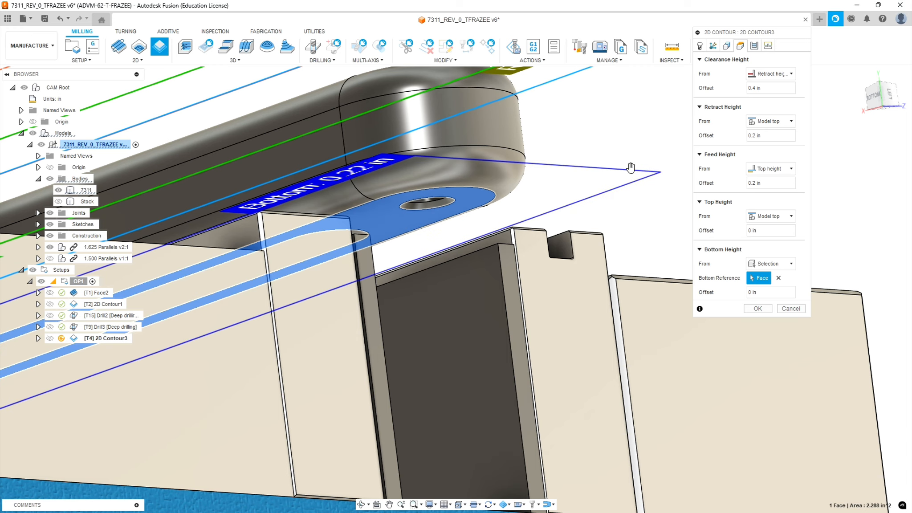
pyautogui.click(757, 293)
pyautogui.write('.01')
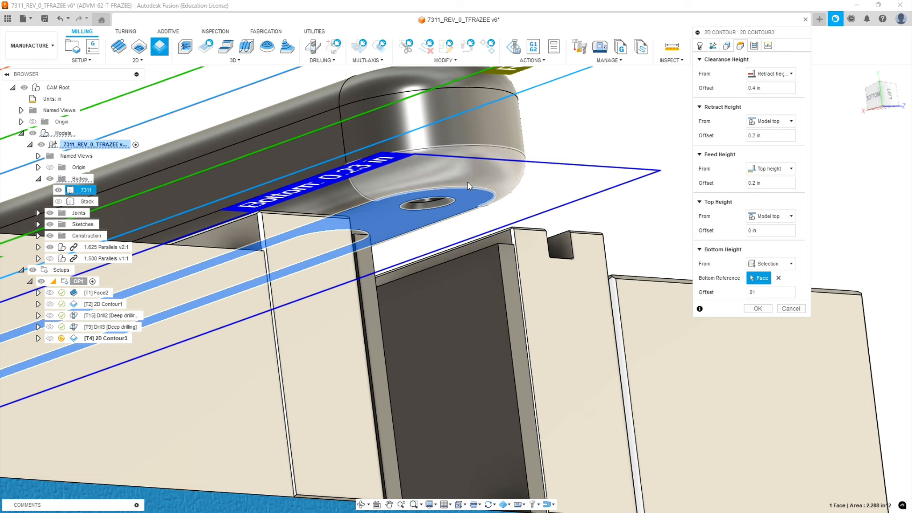
# Check the height planes around the end hole and set the compensation type of the 2D contour passes to In computer.
pyautogui.keyDown('shift'); pyautogui.moveTo(620, 159); pyautogui.dragTo(609, 184, button='middle'); pyautogui.keyUp('shift')
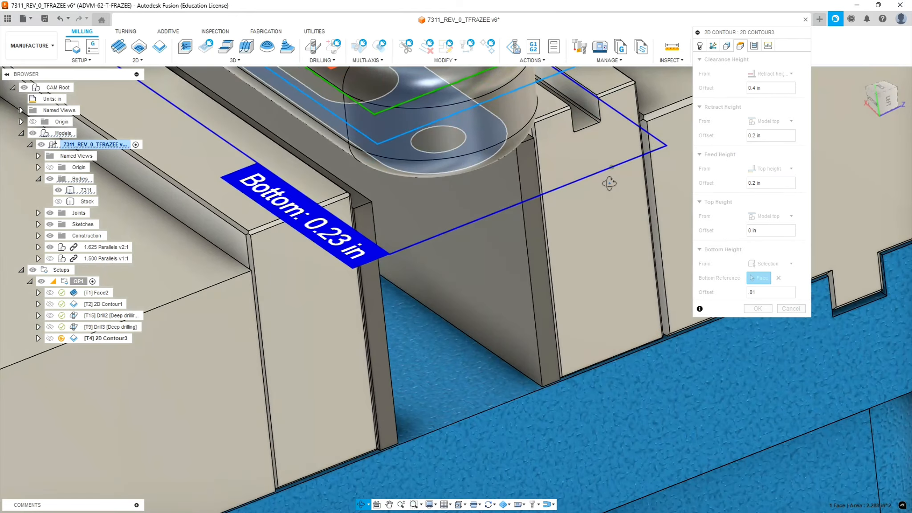
pyautogui.scroll(-8, 609, 188)
pyautogui.scroll(6, 628, 163)
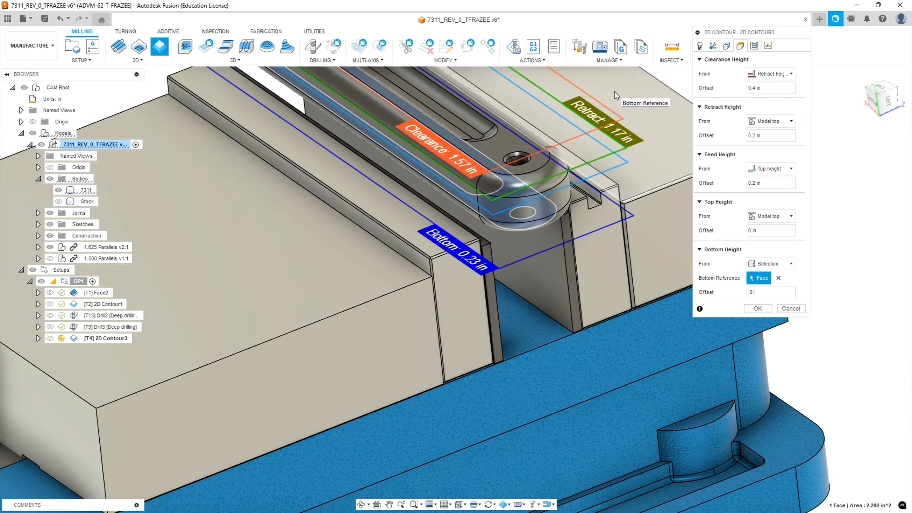
pyautogui.moveTo(628, 163)
pyautogui.keyDown('shift'); pyautogui.mouseDown(button='middle')
pyautogui.moveTo(638, 187)
pyautogui.moveTo(625, 174)
pyautogui.mouseUp(button='middle'); pyautogui.keyUp('shift')
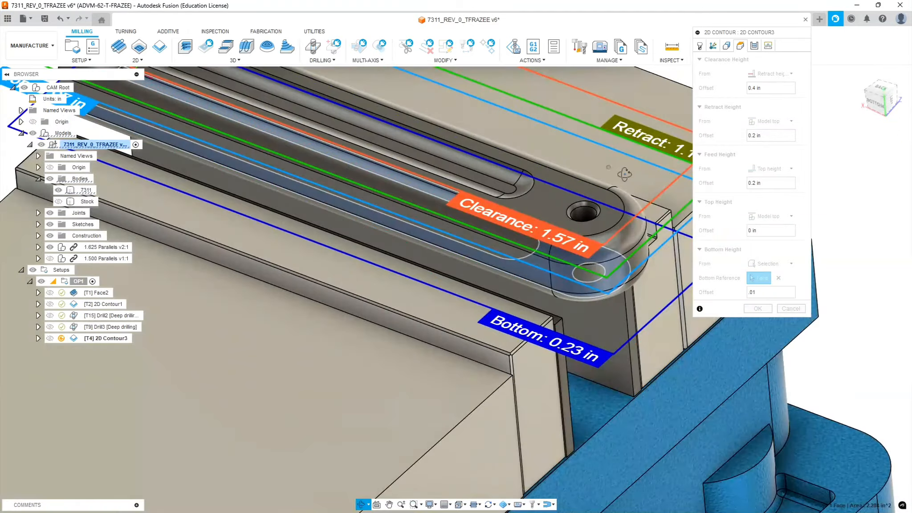
pyautogui.scroll(-5, 616, 183)
pyautogui.scroll(3, 637, 203)
pyautogui.scroll(4, 637, 203)
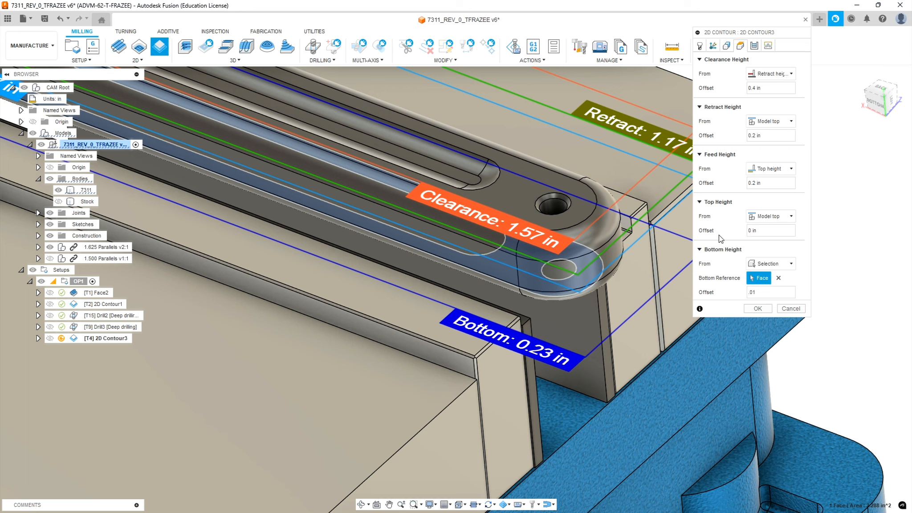
pyautogui.click(755, 45)
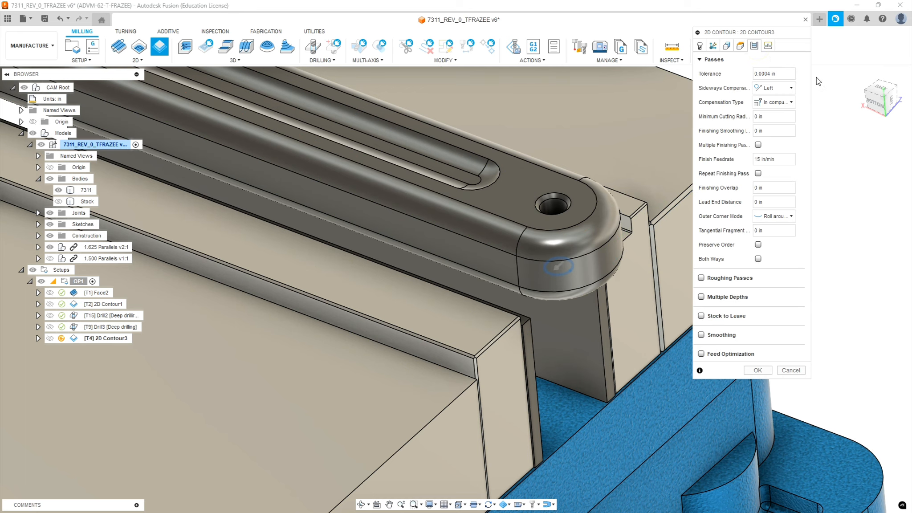
pyautogui.click(791, 103)
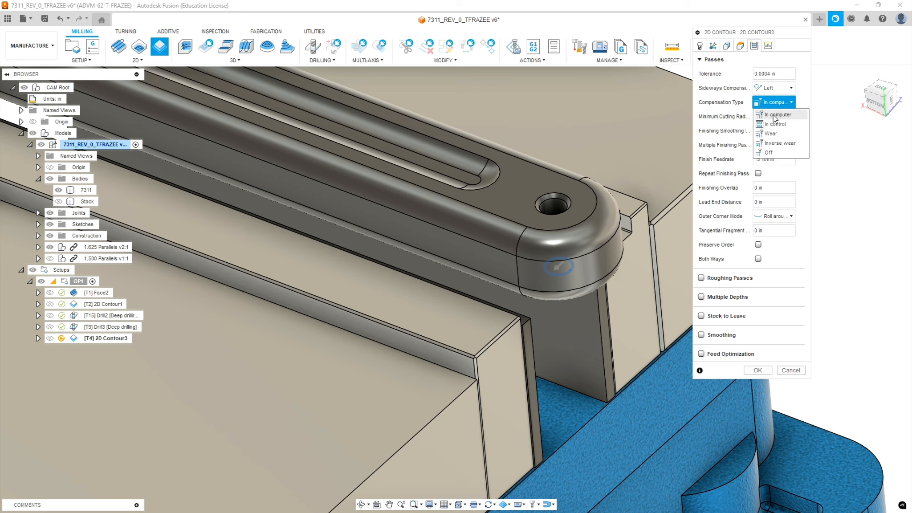
pyautogui.click(776, 116)
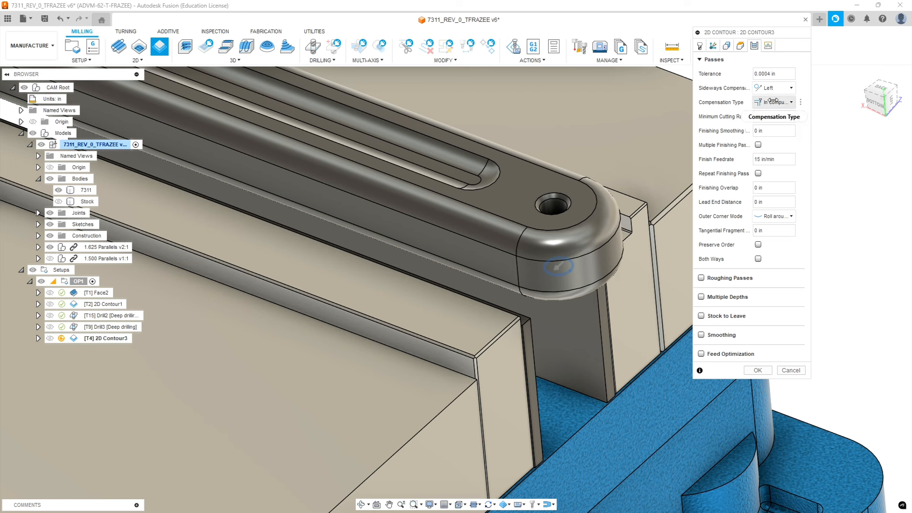
# Enable Multiple Depths with a maximum roughing stepdown of 0.125 in and 1 finishing stepdown.
pyautogui.click(701, 296)
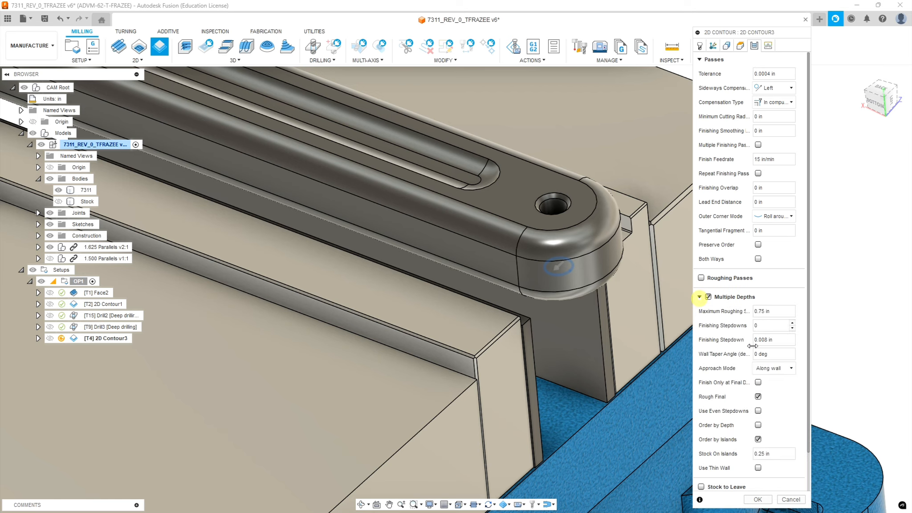
pyautogui.click(779, 312)
pyautogui.write('.125')
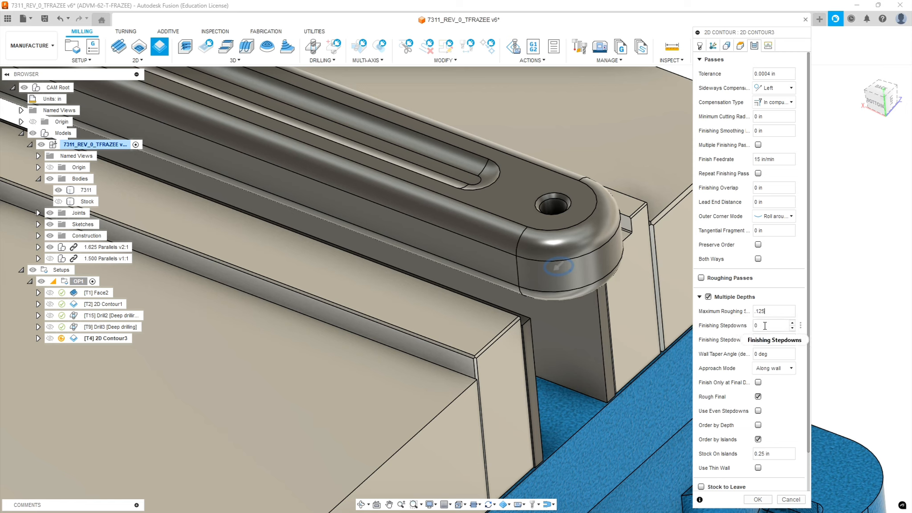
pyautogui.click(765, 325)
pyautogui.write('1')
# Turn off Rough Final and Order by Islands, and enable Use Even Stepdowns and Smoothing.
pyautogui.click(758, 397)
pyautogui.click(759, 411)
pyautogui.click(759, 440)
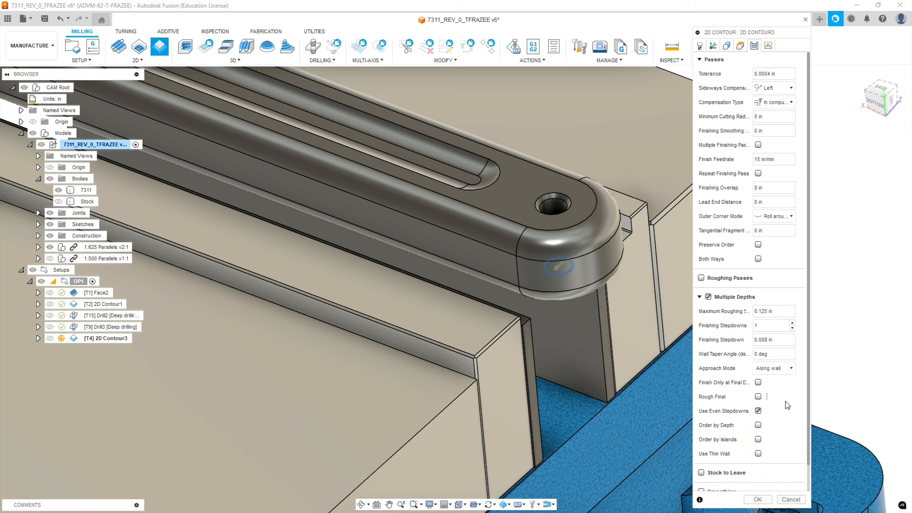
pyautogui.scroll(-1, 788, 406)
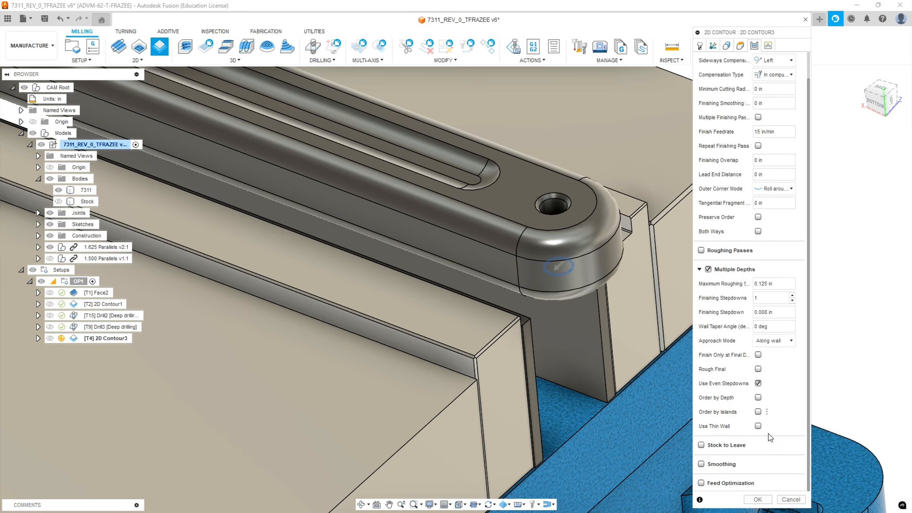
pyautogui.click(701, 464)
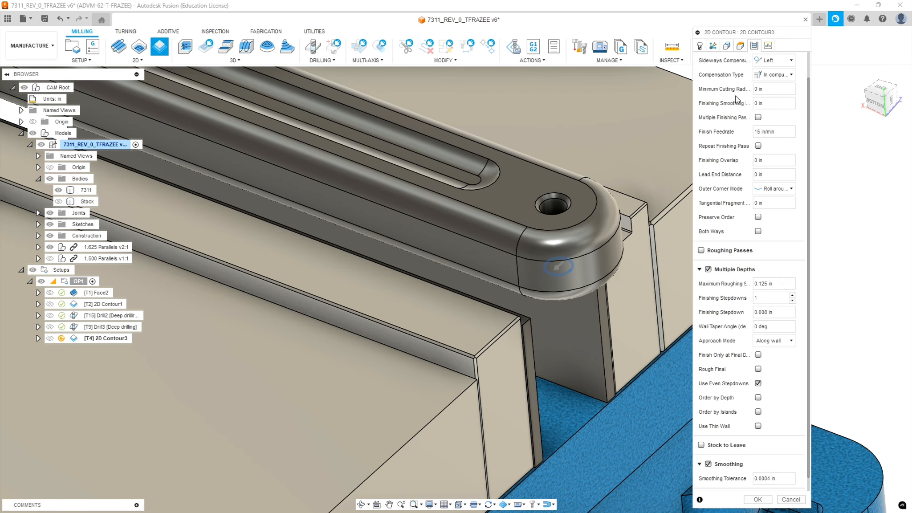
# Enable Keep Tool Down, disable both Lead-In and Lead-Out, and generate the 2D contour toolpath.
pyautogui.click(768, 46)
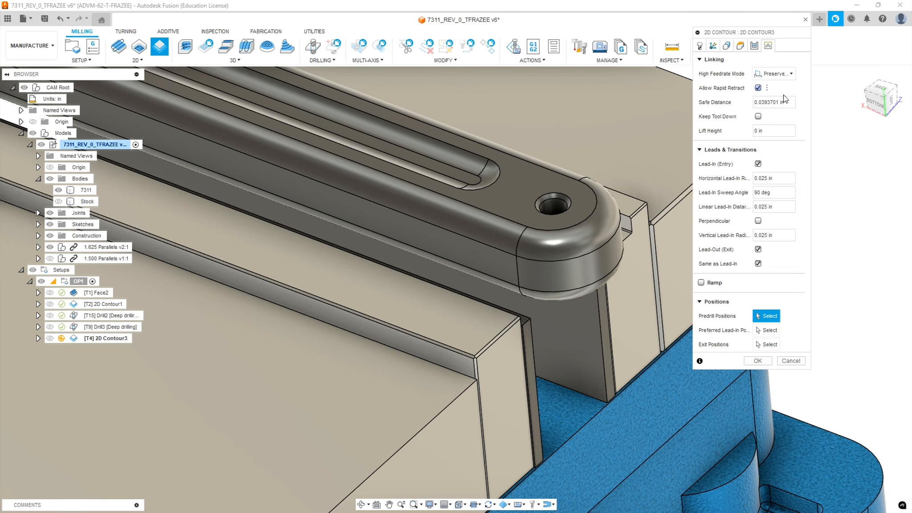
pyautogui.click(757, 116)
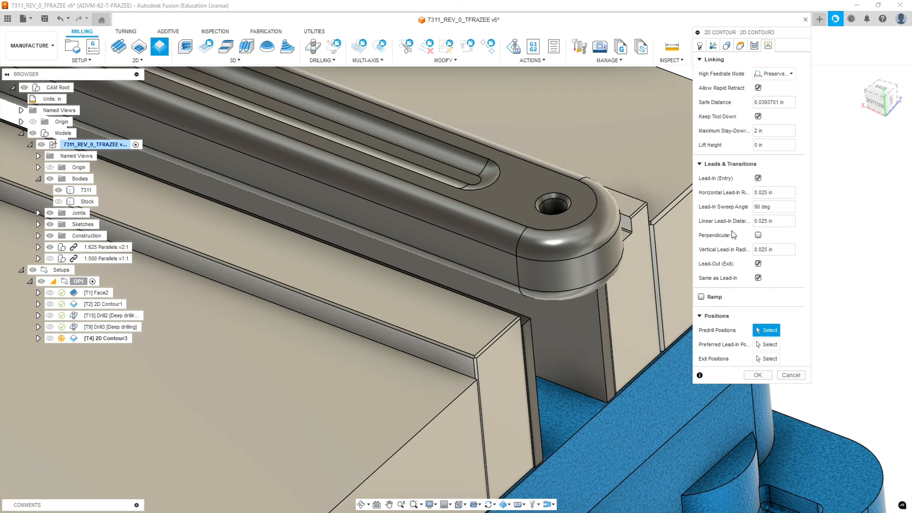
pyautogui.click(759, 178)
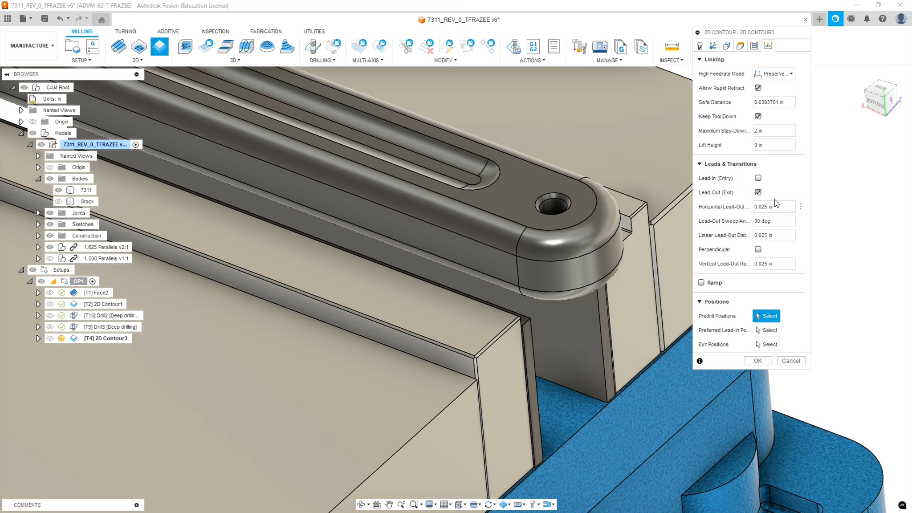
pyautogui.click(758, 193)
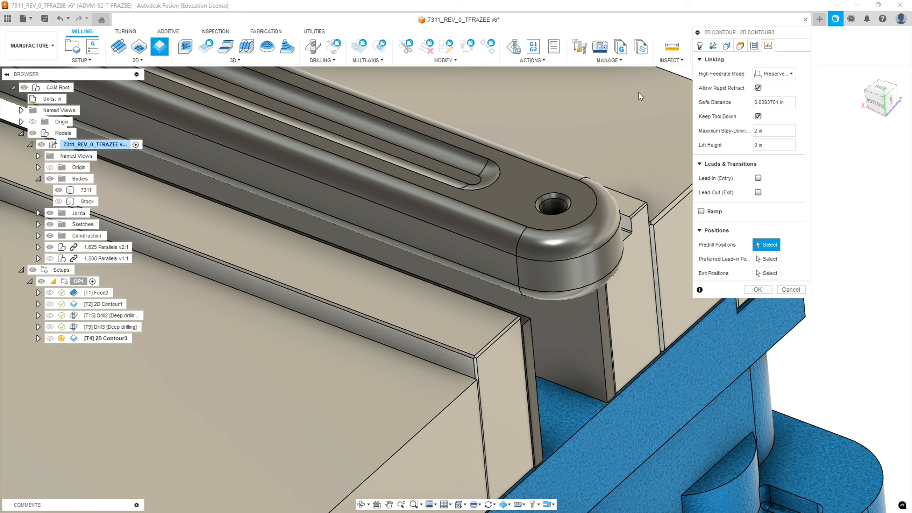
pyautogui.click(758, 290)
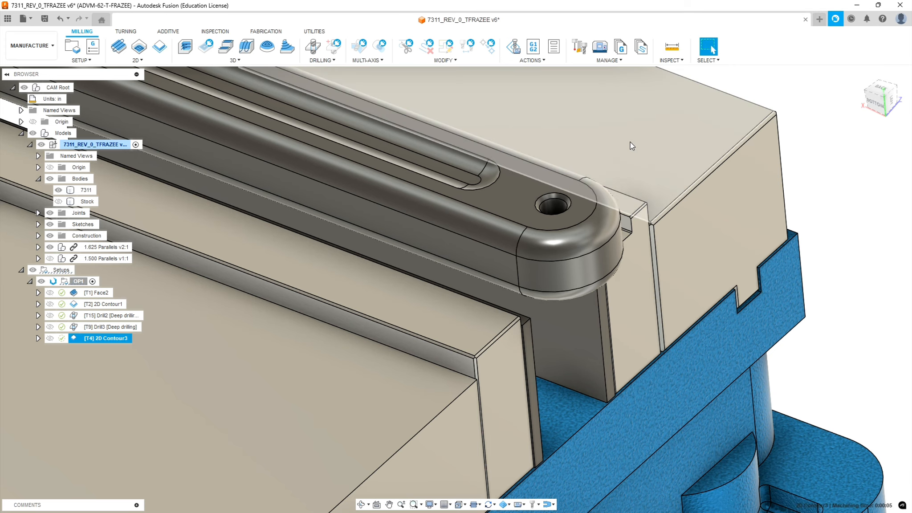
# Examine the generated 2D contour toolpath inside the end hole from above and up close.
pyautogui.scroll(7, 560, 201)
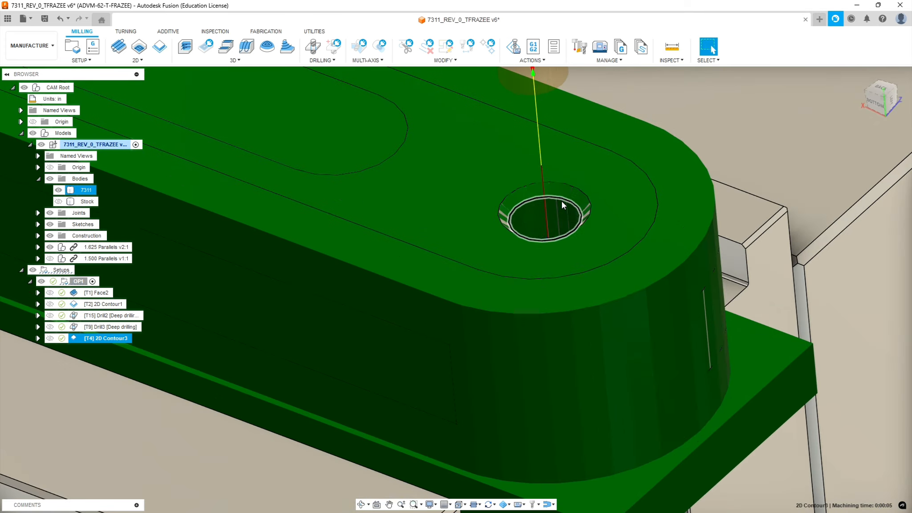
pyautogui.keyDown('shift'); pyautogui.moveTo(561, 178); pyautogui.dragTo(554, 259, button='middle'); pyautogui.keyUp('shift')
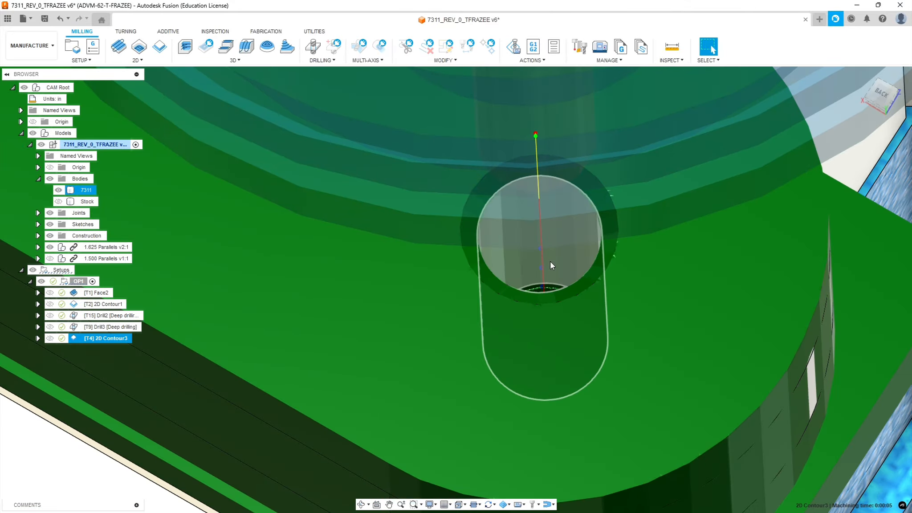
pyautogui.scroll(5, 539, 254)
pyautogui.scroll(3, 540, 252)
pyautogui.keyDown('shift'); pyautogui.moveTo(546, 232); pyautogui.dragTo(585, 276, button='middle'); pyautogui.keyUp('shift')
pyautogui.scroll(-4, 585, 277)
pyautogui.scroll(-3, 586, 277)
pyautogui.keyDown('shift'); pyautogui.moveTo(603, 316); pyautogui.dragTo(637, 281, button='middle'); pyautogui.keyUp('shift')
pyautogui.scroll(-5, 637, 281)
pyautogui.scroll(2, 206, 298)
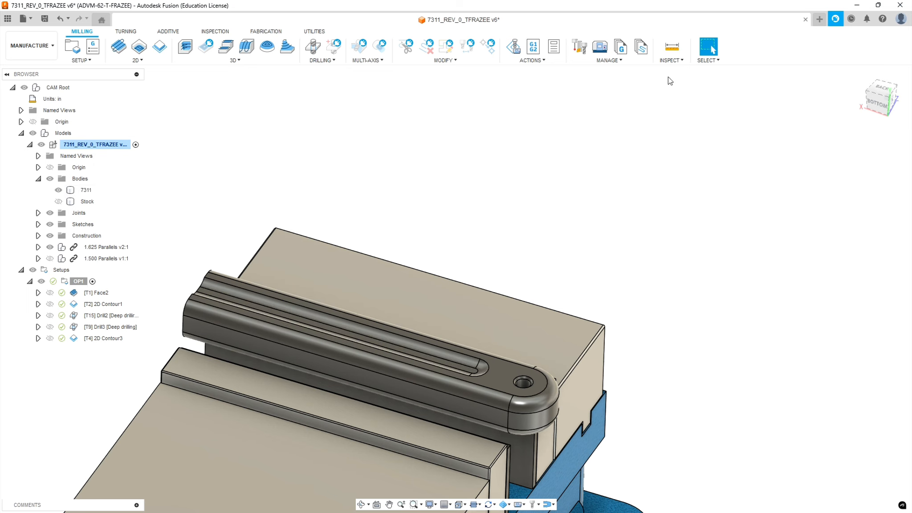
# Measure the radius of the curved edge across the slot's wall near its rounded end.
pyautogui.click(671, 47)
pyautogui.scroll(5, 492, 377)
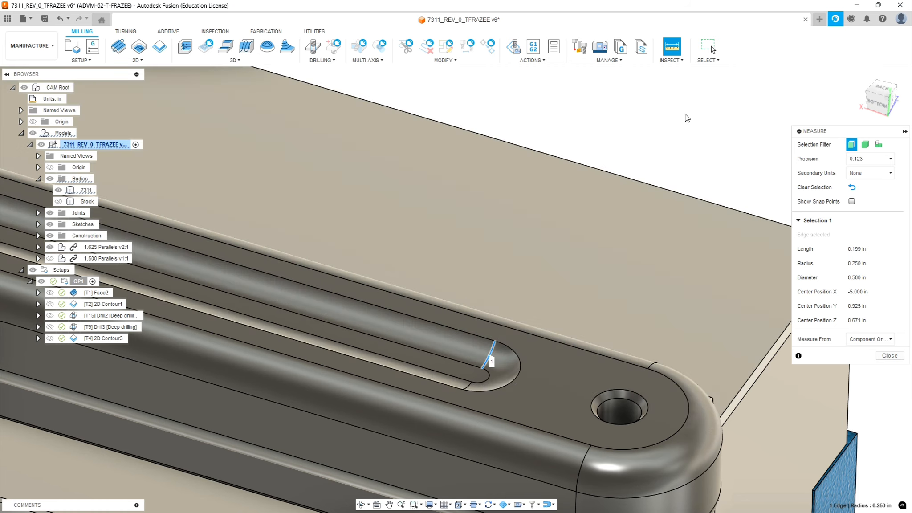
pyautogui.click(685, 114)
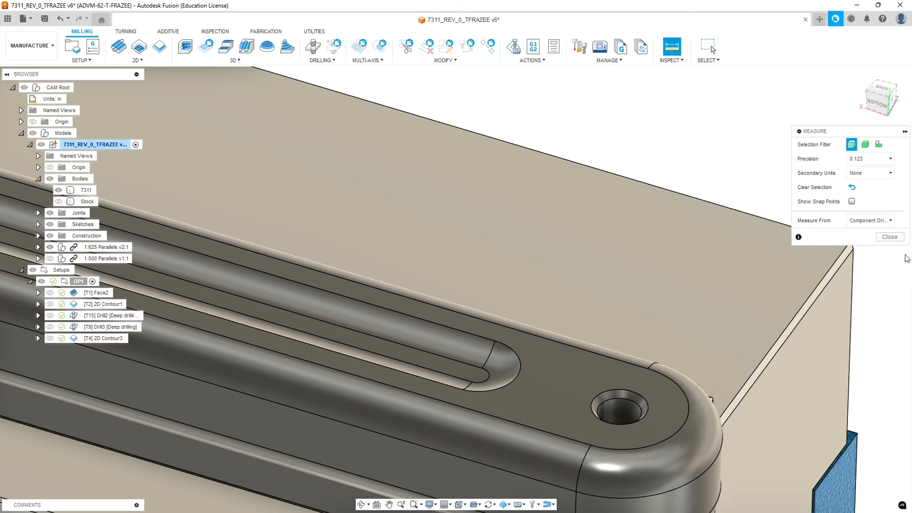
pyautogui.click(891, 237)
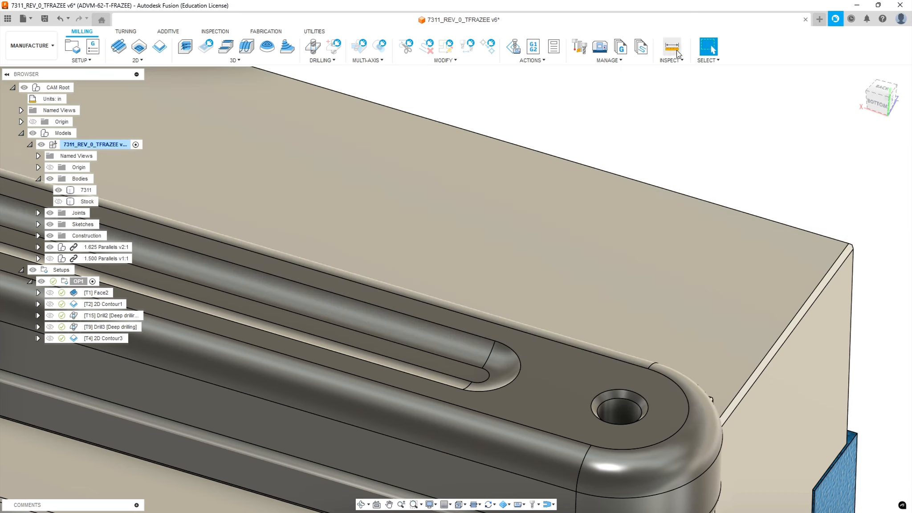
# Measure the width of the slot's flat floor between the two vertices where its rounded end begins.
pyautogui.click(672, 46)
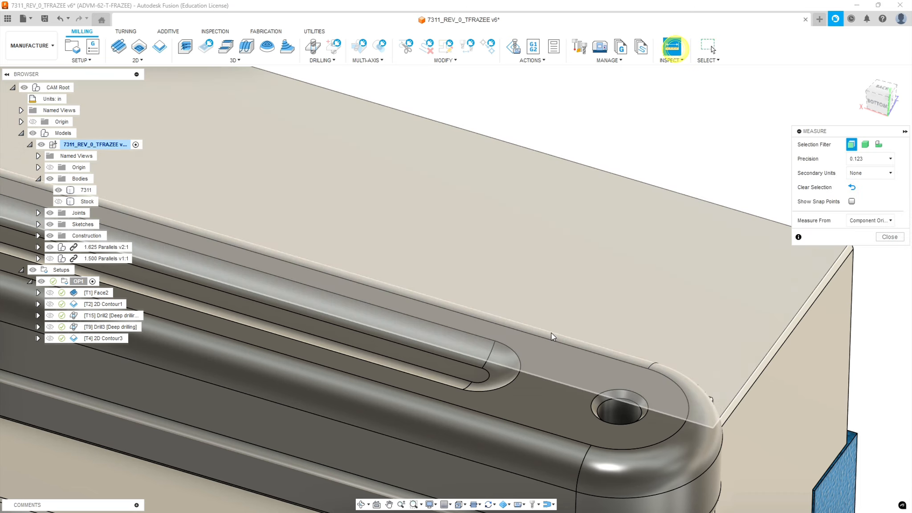
pyautogui.click(481, 368)
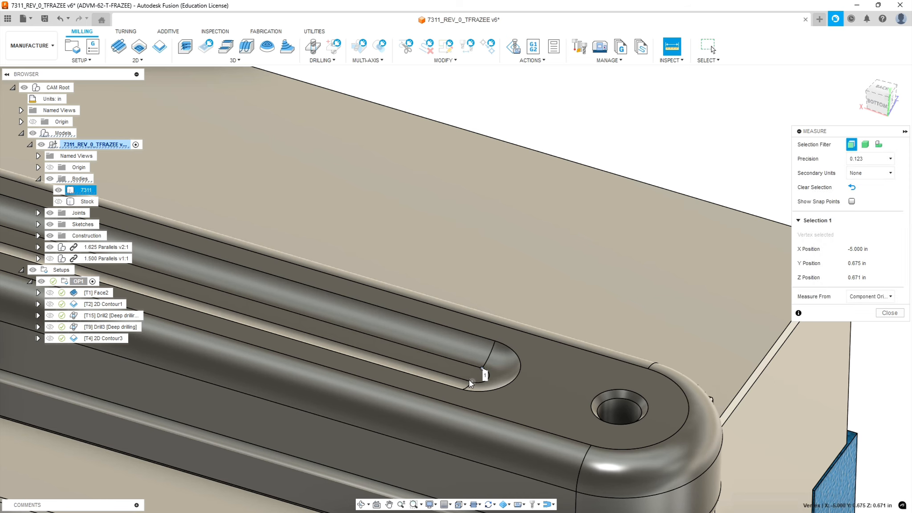
pyautogui.click(470, 381)
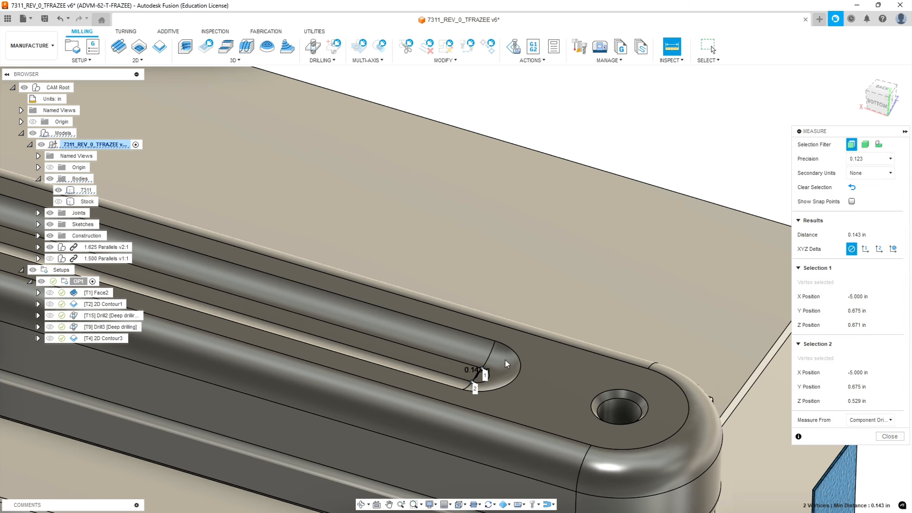
pyautogui.scroll(3, 489, 369)
pyautogui.scroll(3, 496, 384)
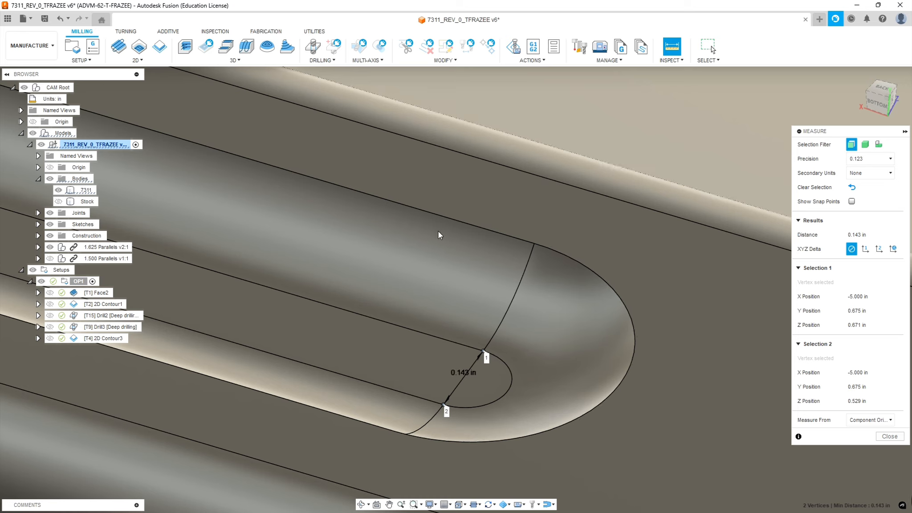
pyautogui.click(658, 117)
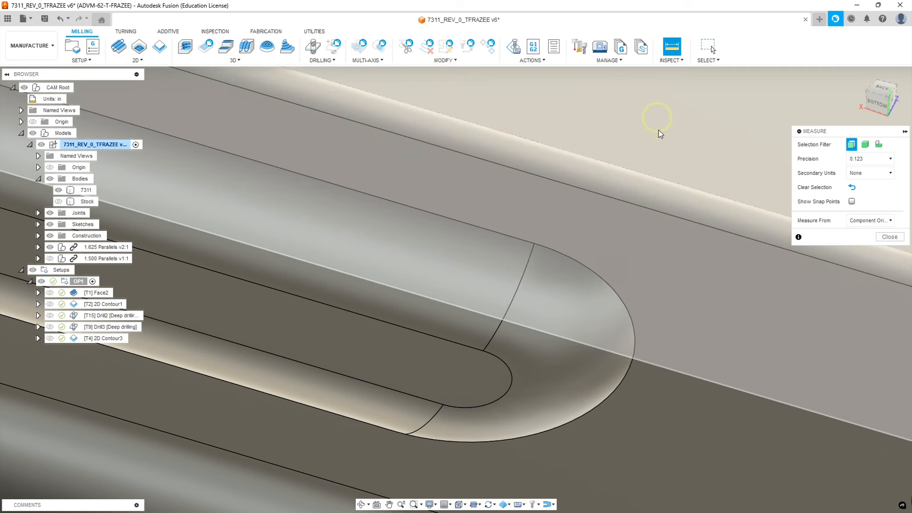
pyautogui.scroll(-8, 661, 164)
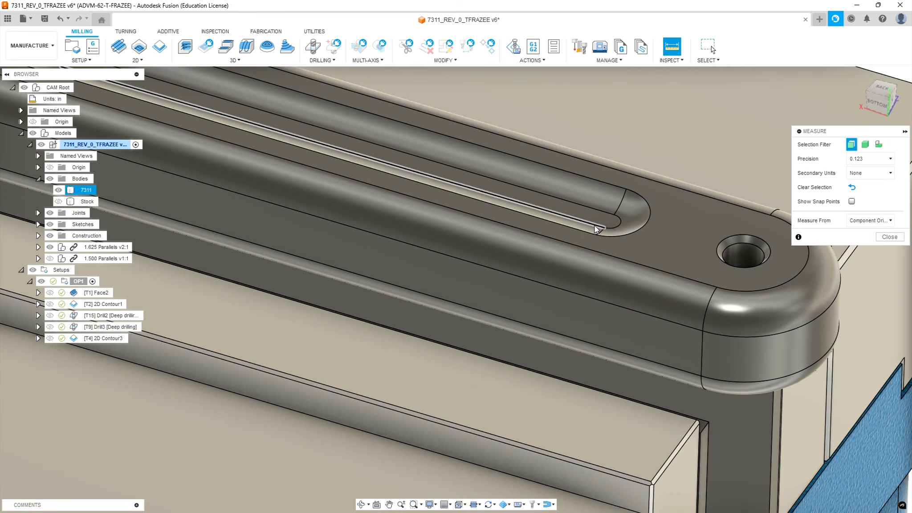
pyautogui.scroll(-6, 596, 220)
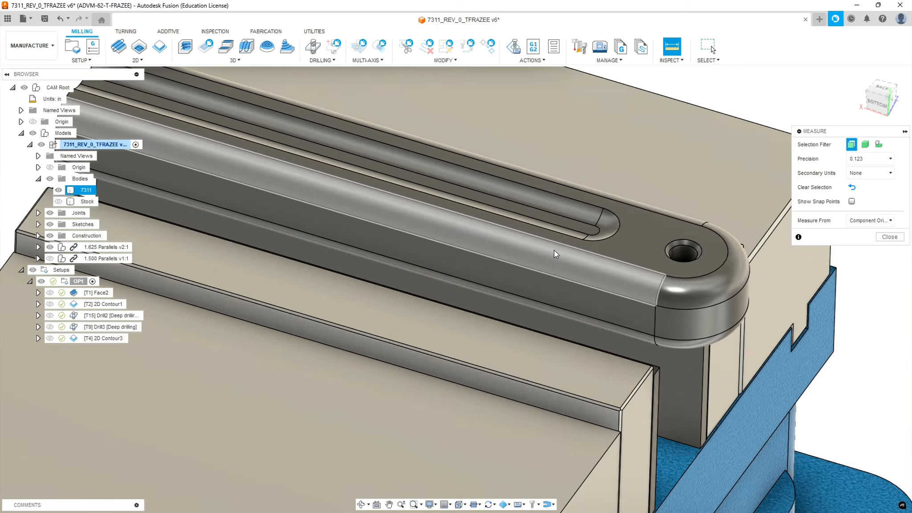
# Add a 3D Flat toolpath to the OP1 setup for machining the slot.
pyautogui.scroll(-3, 518, 153)
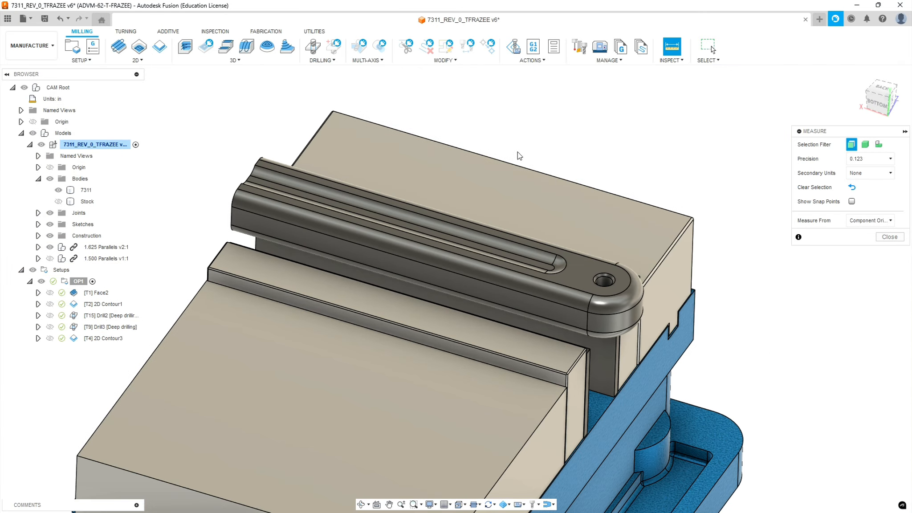
pyautogui.scroll(3, 377, 106)
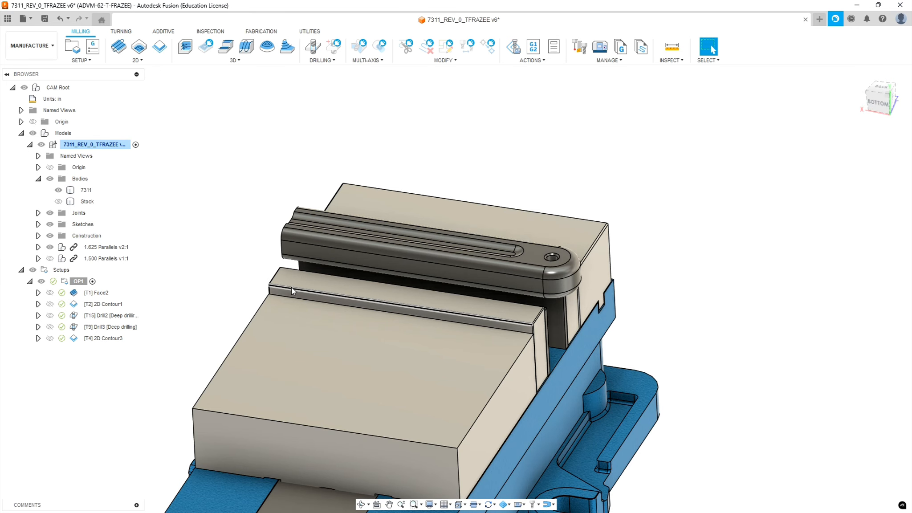
pyautogui.scroll(5, 269, 220)
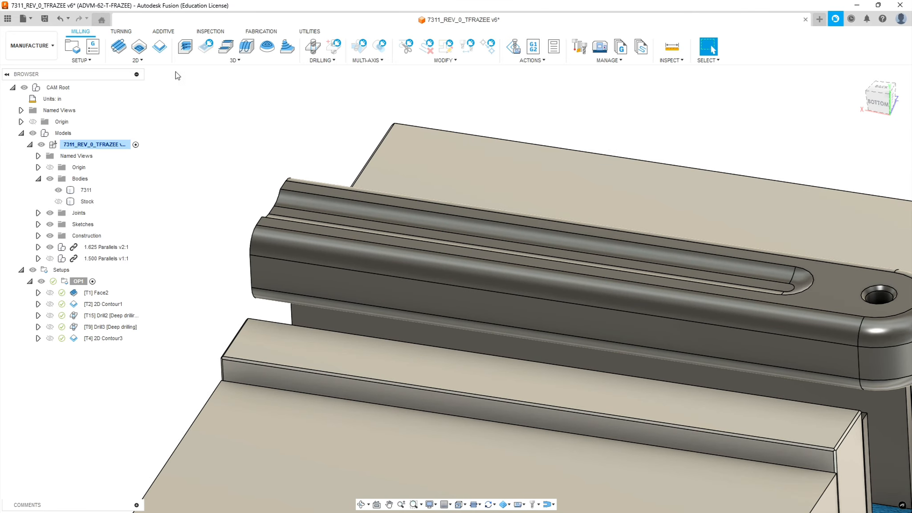
pyautogui.click(236, 60)
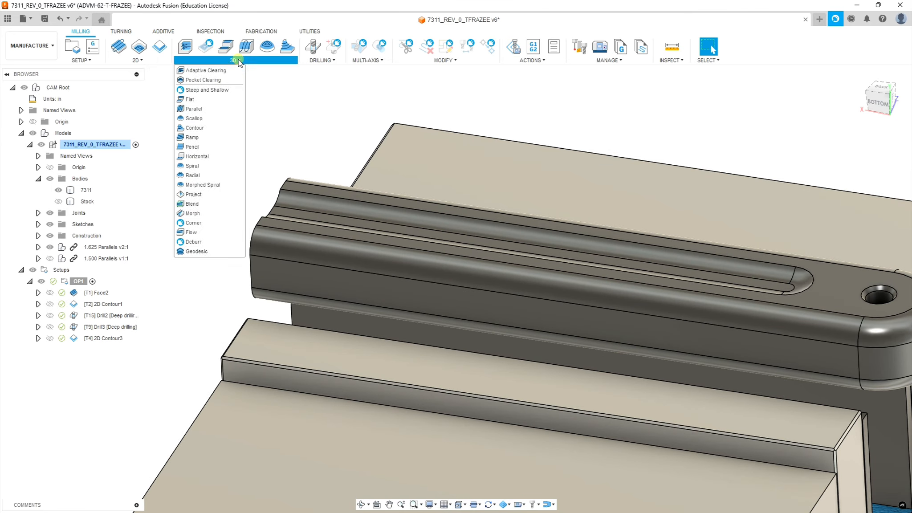
pyautogui.click(198, 99)
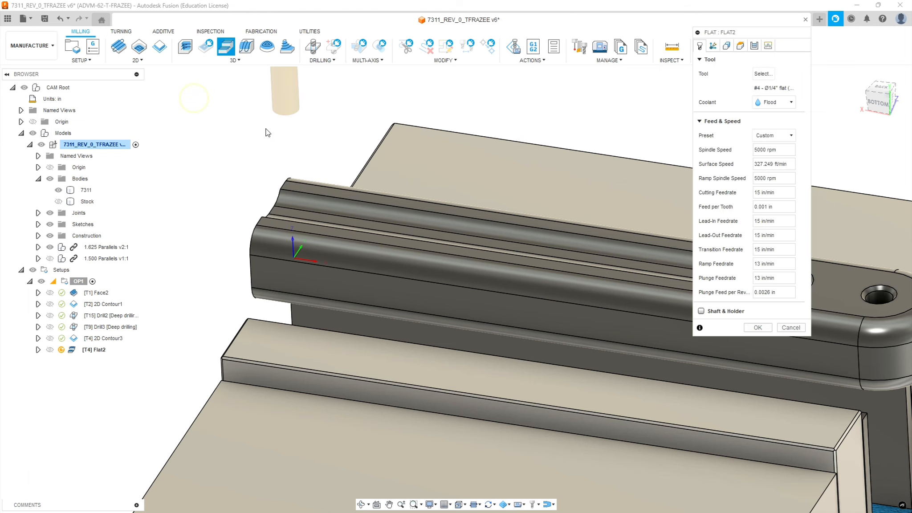
pyautogui.keyDown('shift'); pyautogui.moveTo(396, 142); pyautogui.dragTo(376, 148, button='middle'); pyautogui.keyUp('shift')
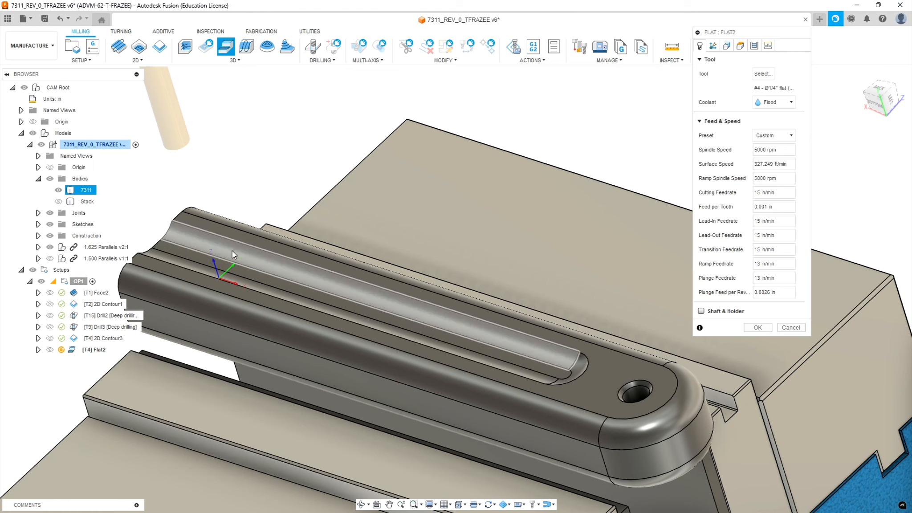
pyautogui.keyDown('shift'); pyautogui.moveTo(337, 154); pyautogui.dragTo(267, 222, button='middle'); pyautogui.keyUp('shift')
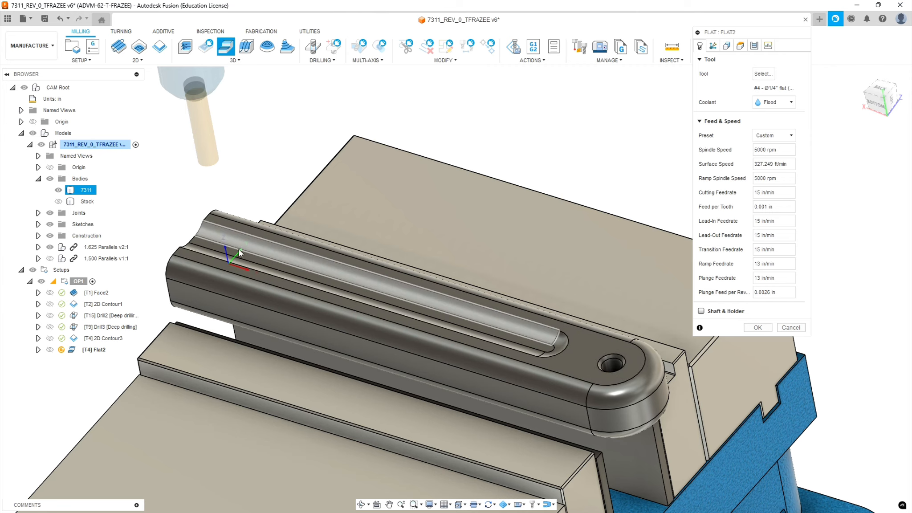
# Assign tool 6, the 1/2" 3F ball mill from the Sierra_VF1_aluminum library, and set its spindle speed to 5000 rpm.
pyautogui.click(763, 74)
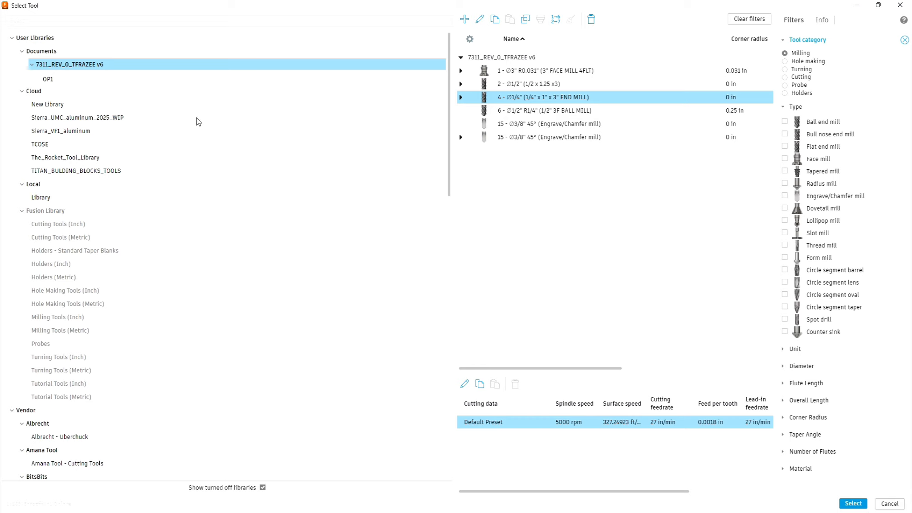
pyautogui.click(94, 130)
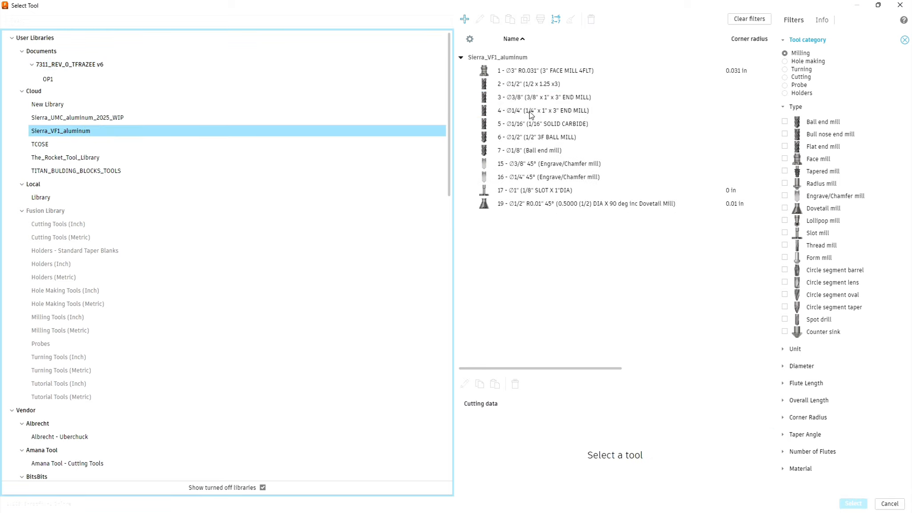
pyautogui.click(546, 138)
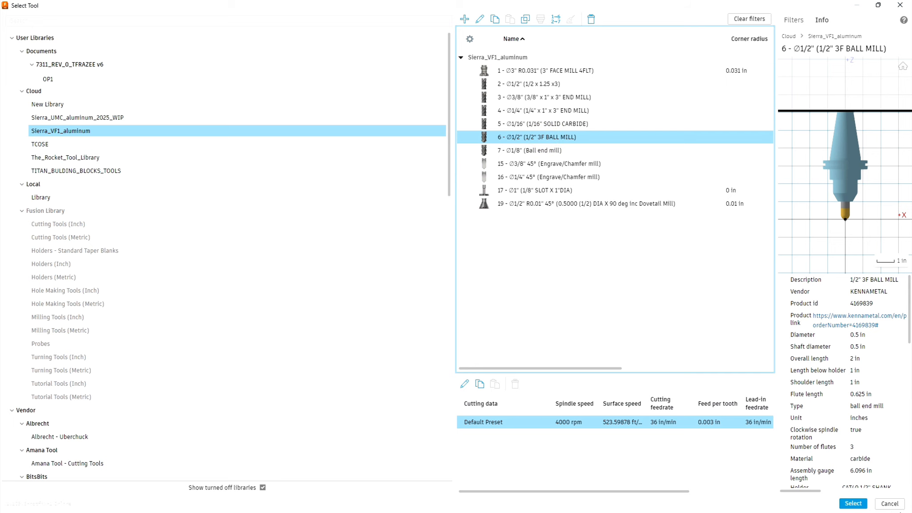
pyautogui.click(856, 503)
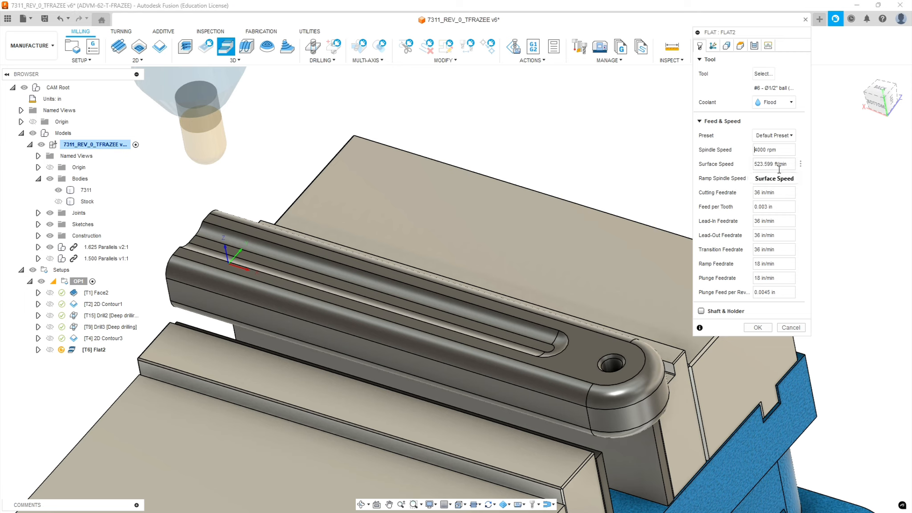
pyautogui.press('Delete')
pyautogui.write('5')
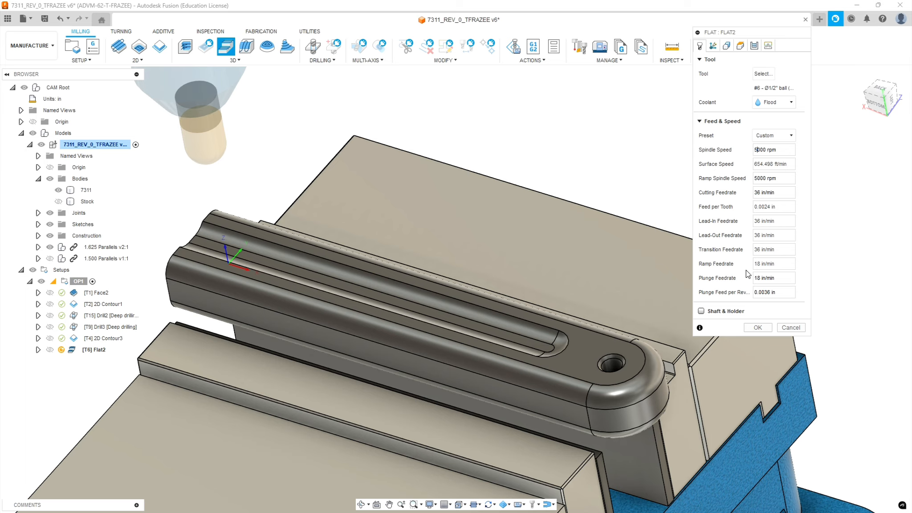
# Set the machining boundary to a selection of the slot floor's outline, with the tool center on the boundary.
pyautogui.click(713, 45)
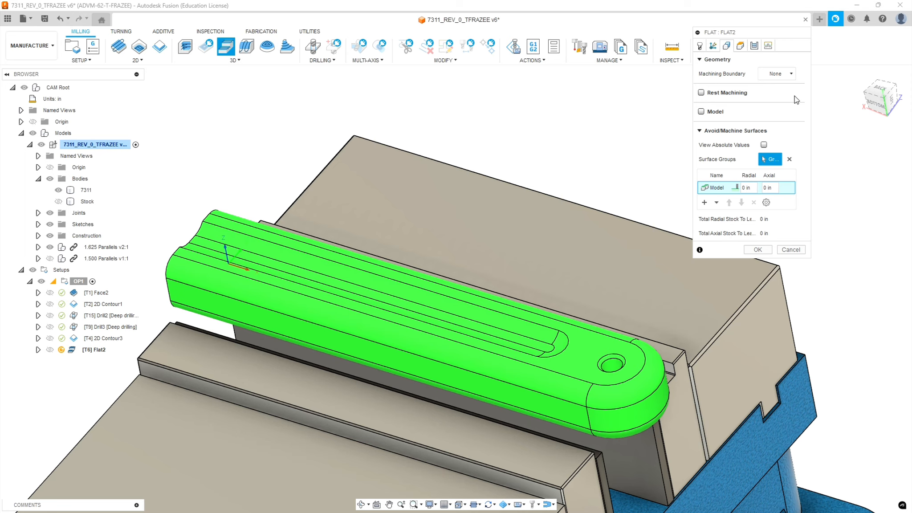
pyautogui.click(786, 74)
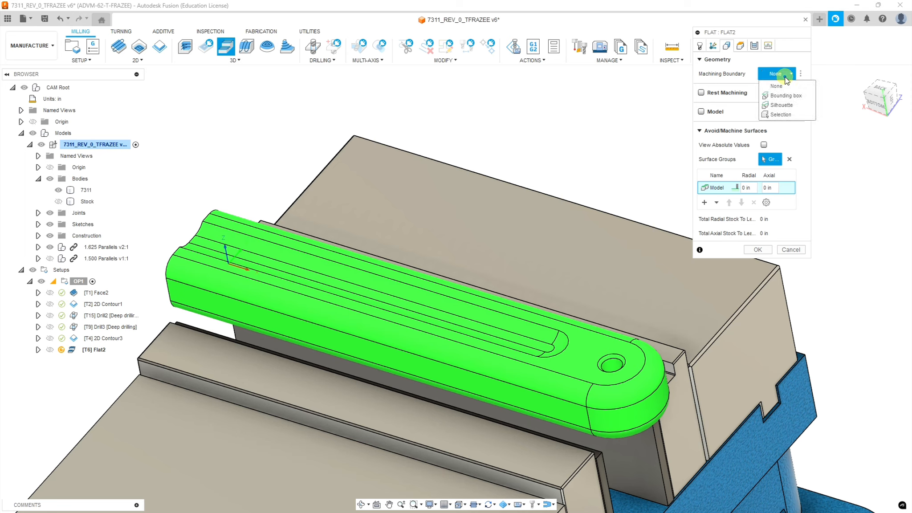
pyautogui.click(777, 115)
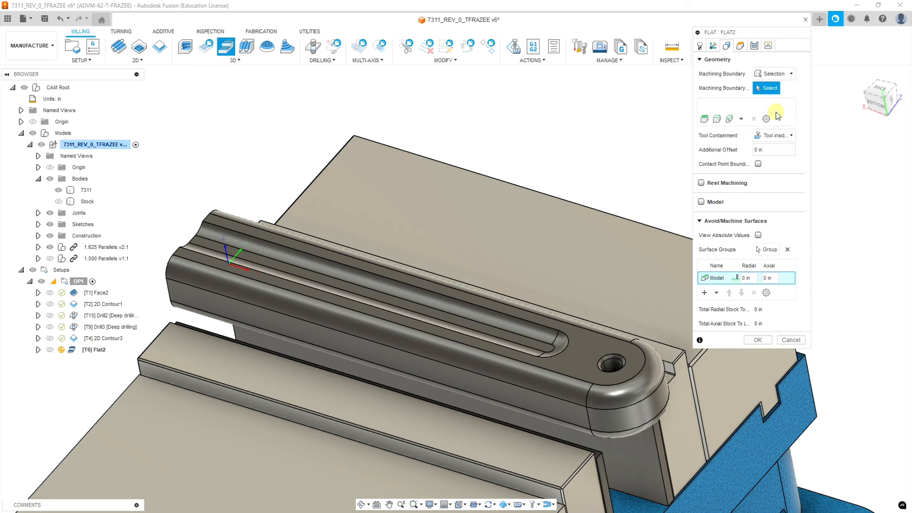
pyautogui.click(206, 241)
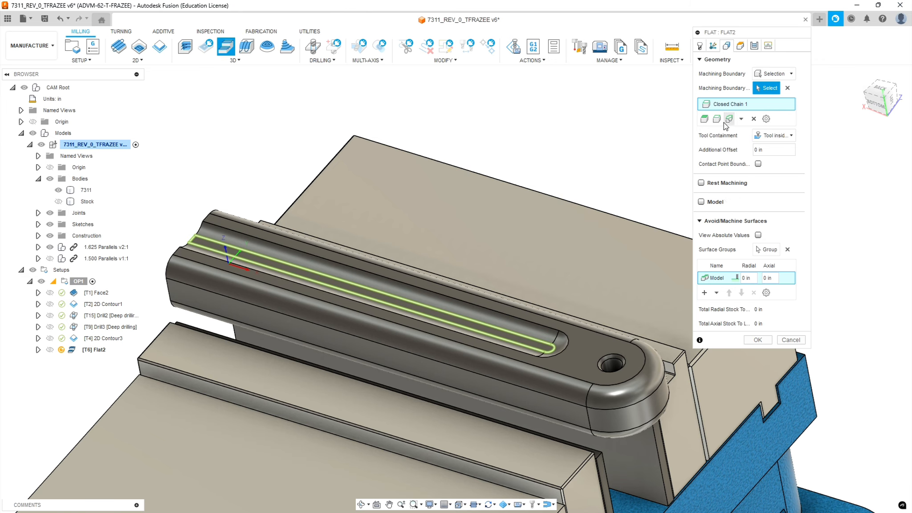
pyautogui.click(791, 136)
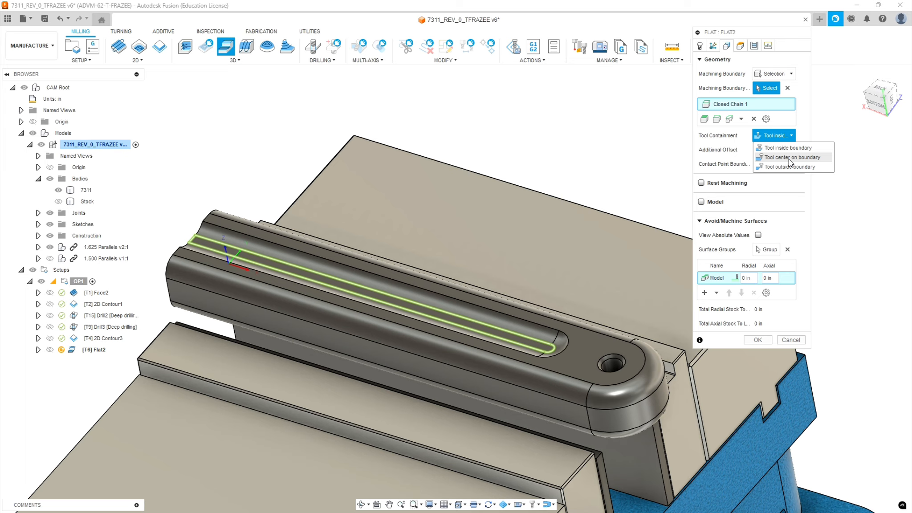
pyautogui.click(789, 159)
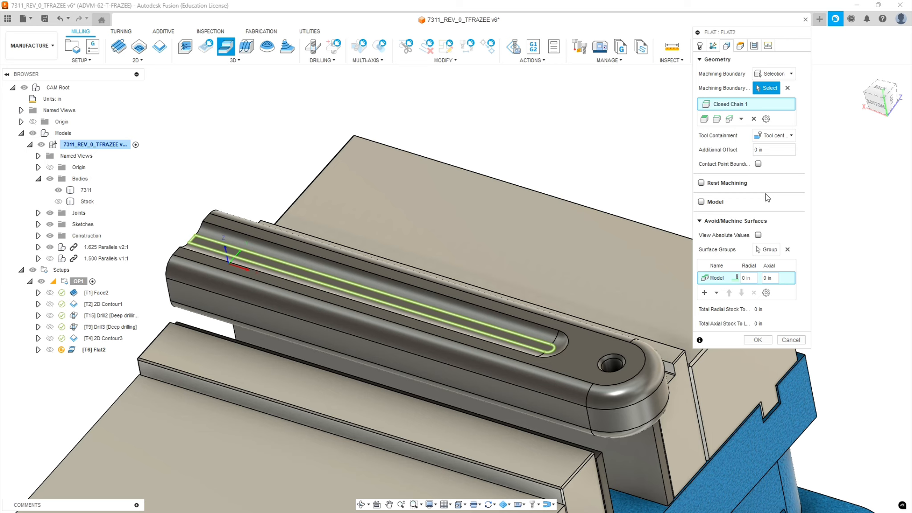
# Reference both the retract height and the top height from the model top.
pyautogui.click(742, 46)
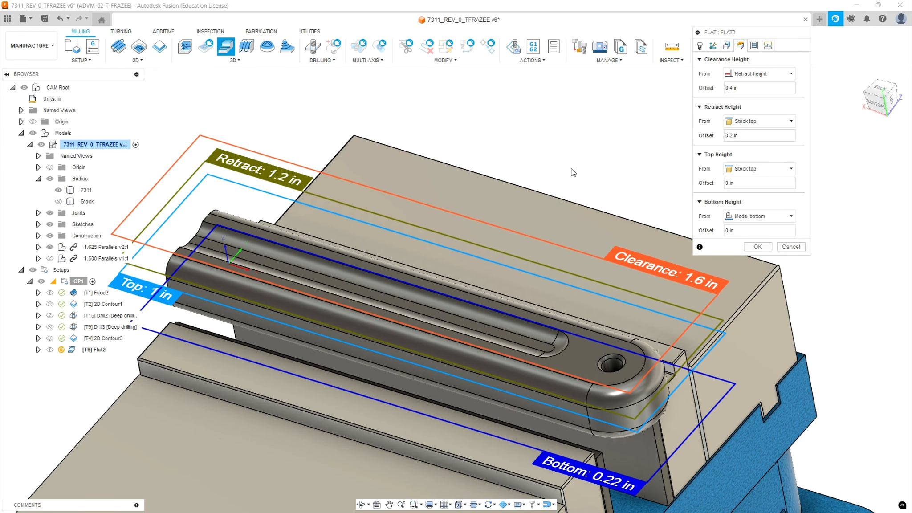
pyautogui.click(787, 124)
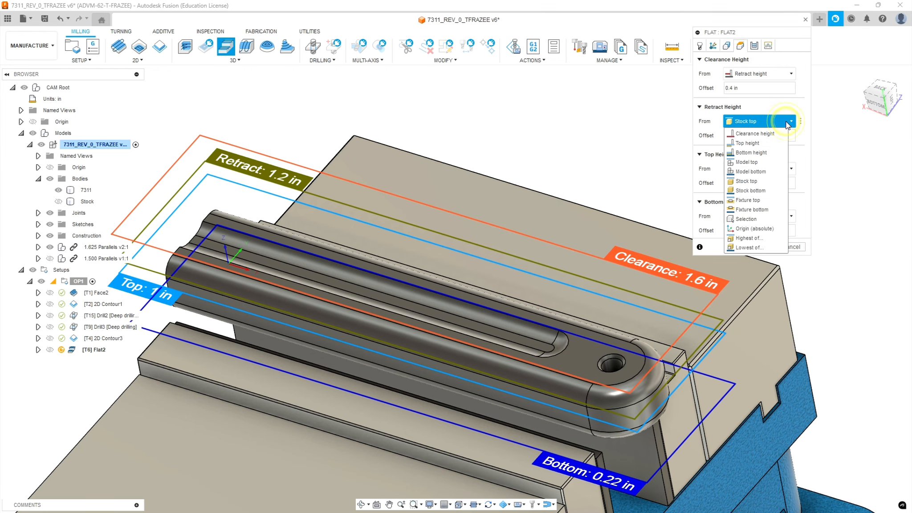
pyautogui.click(756, 163)
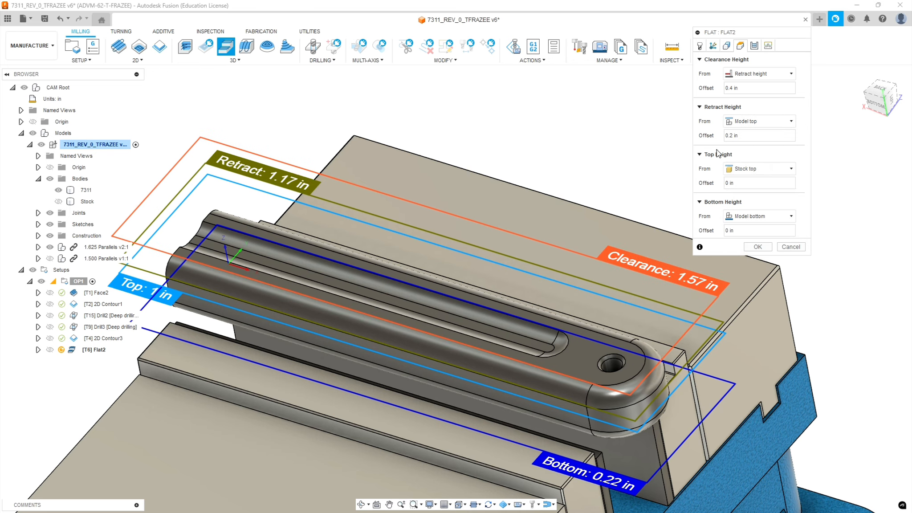
pyautogui.click(790, 168)
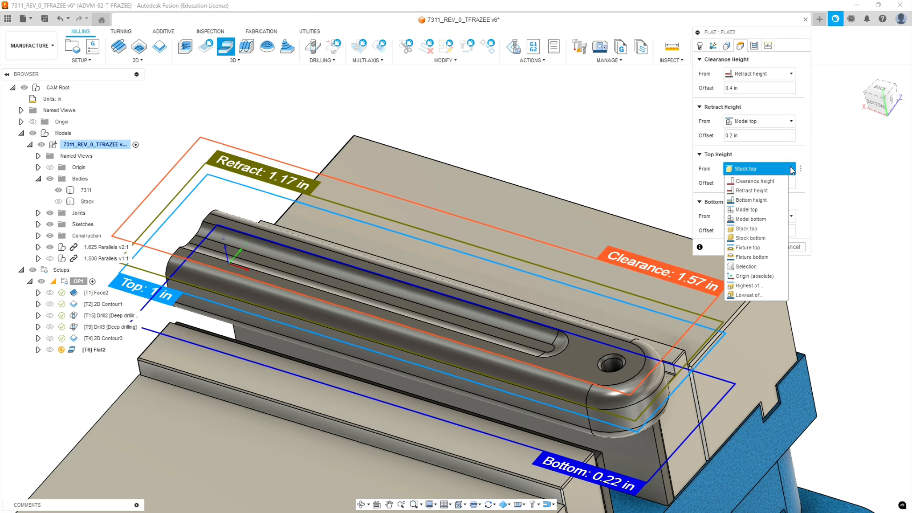
pyautogui.click(754, 209)
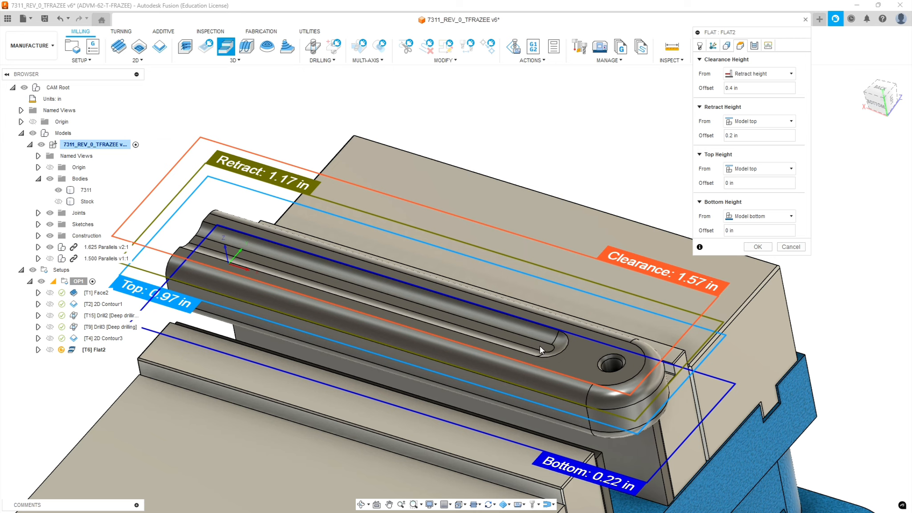
# Set the bottom height from a selection, using the slot's flat floor face as the reference.
pyautogui.click(792, 217)
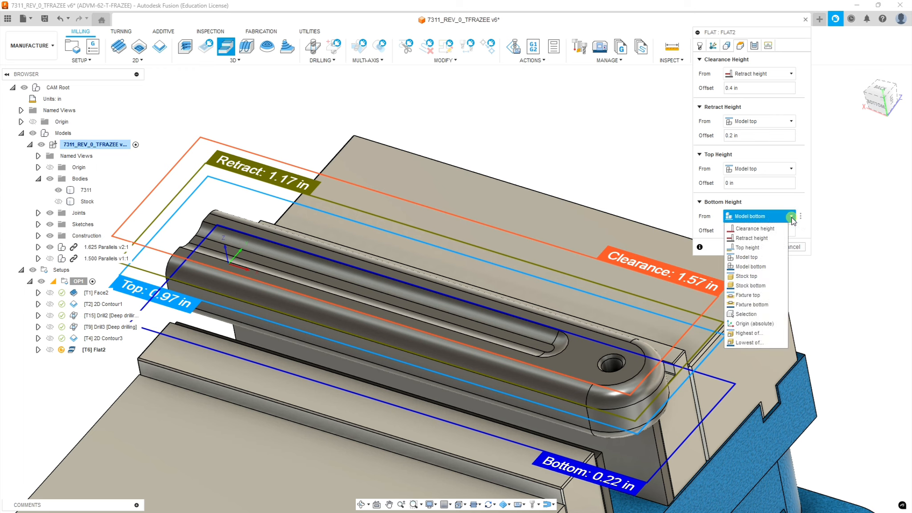
pyautogui.click(762, 314)
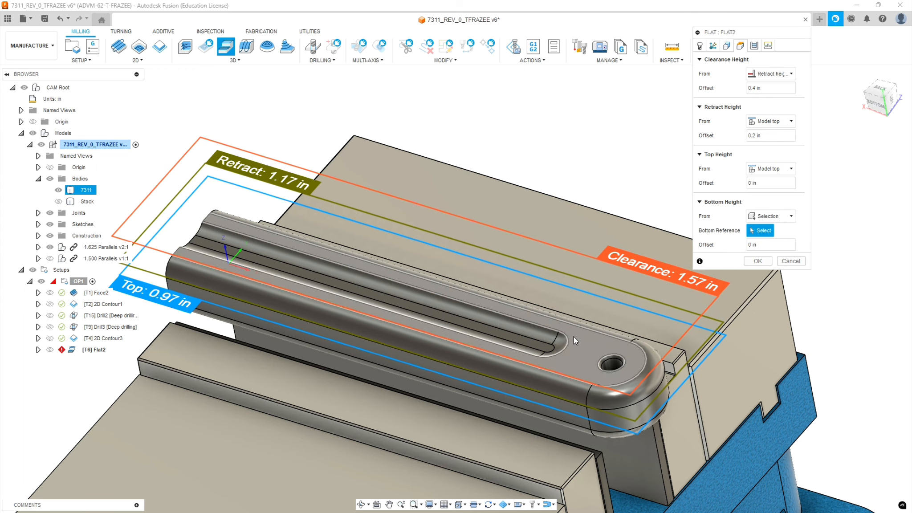
pyautogui.click(543, 347)
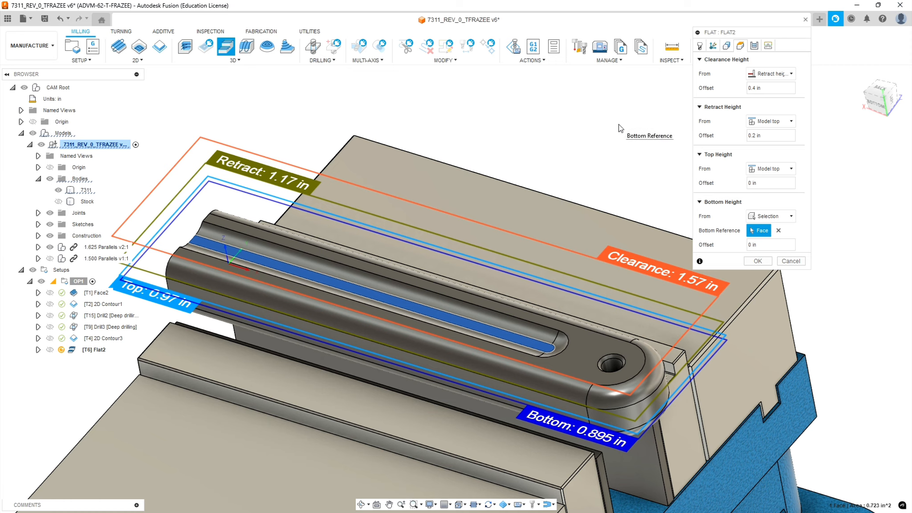
# Change the Flat toolpath's pass type to Profile.
pyautogui.click(755, 46)
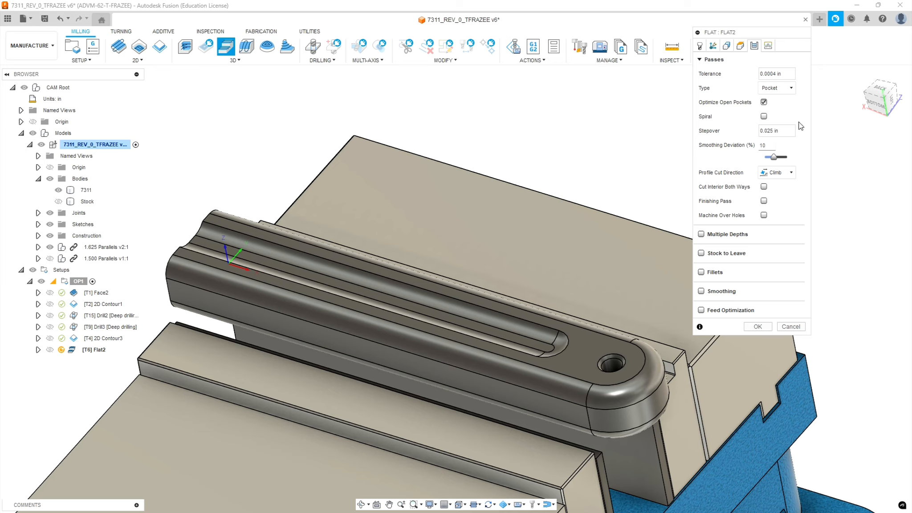
pyautogui.click(793, 89)
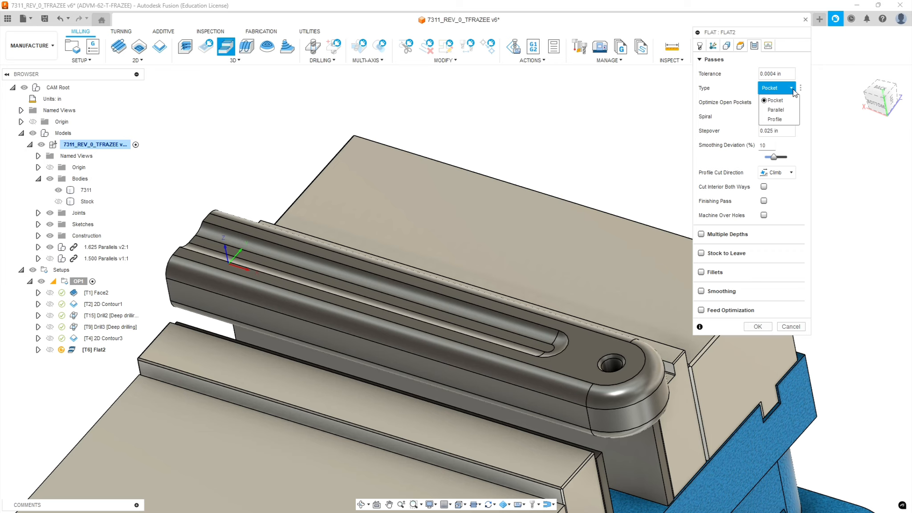
pyautogui.click(775, 119)
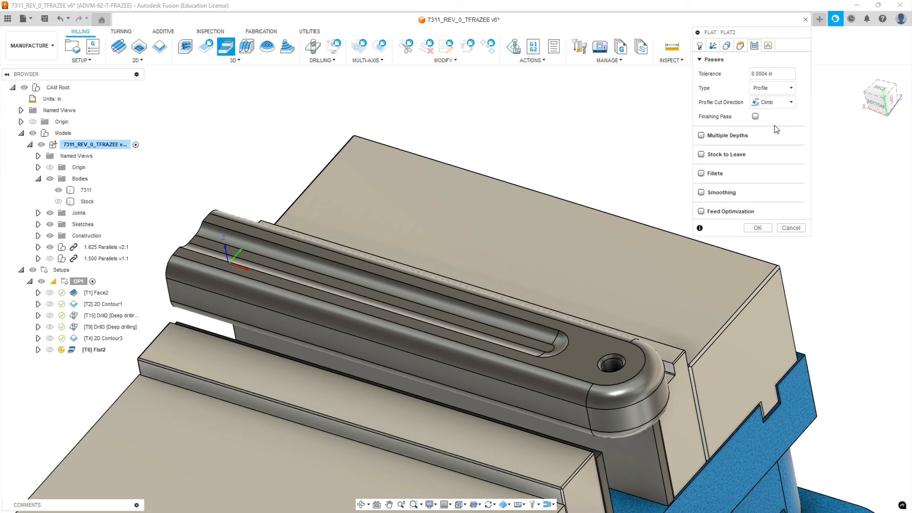
# Enable Stock to Leave and set both radial and axial stock to 0.01 in.
pyautogui.click(703, 155)
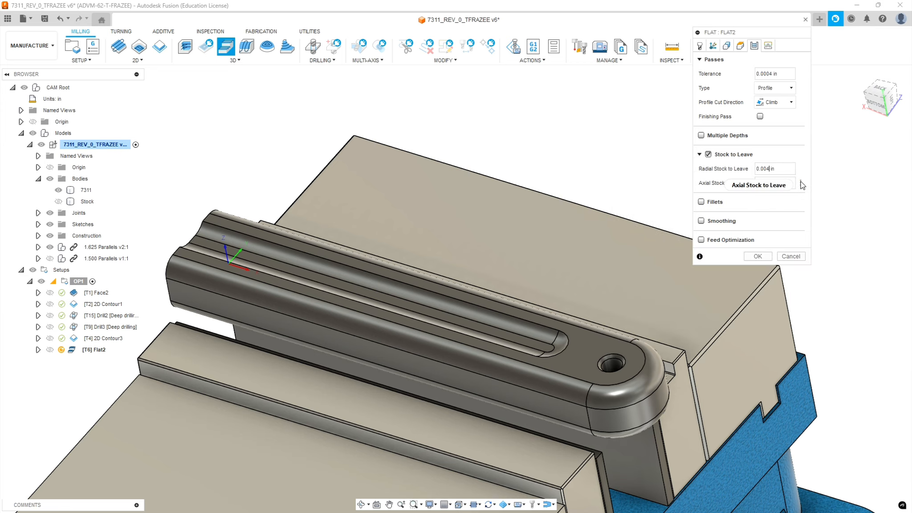
pyautogui.press('BackSpace')
pyautogui.press('BackSpace')
pyautogui.write('10')
pyautogui.moveTo(767, 183); pyautogui.dragTo(764, 183)
pyautogui.click(770, 199)
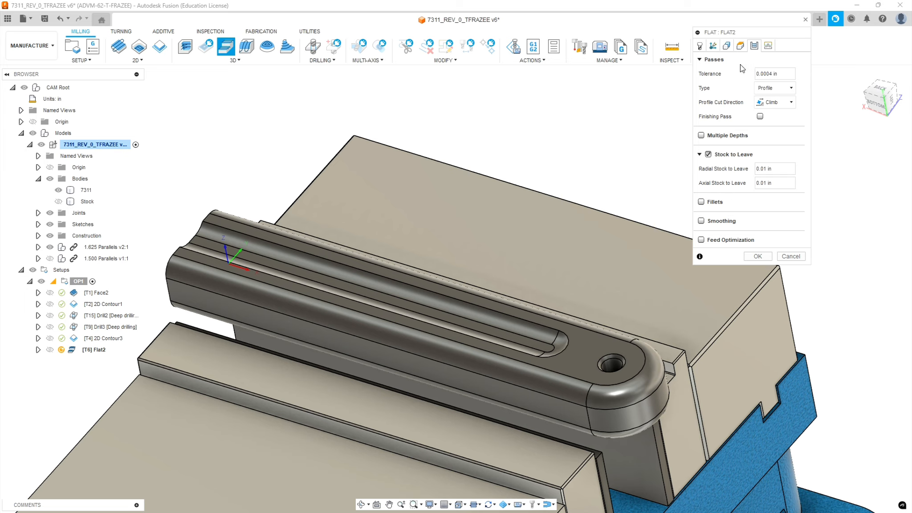
# Set the linking transition type to Smooth and generate the Flat toolpath.
pyautogui.click(768, 46)
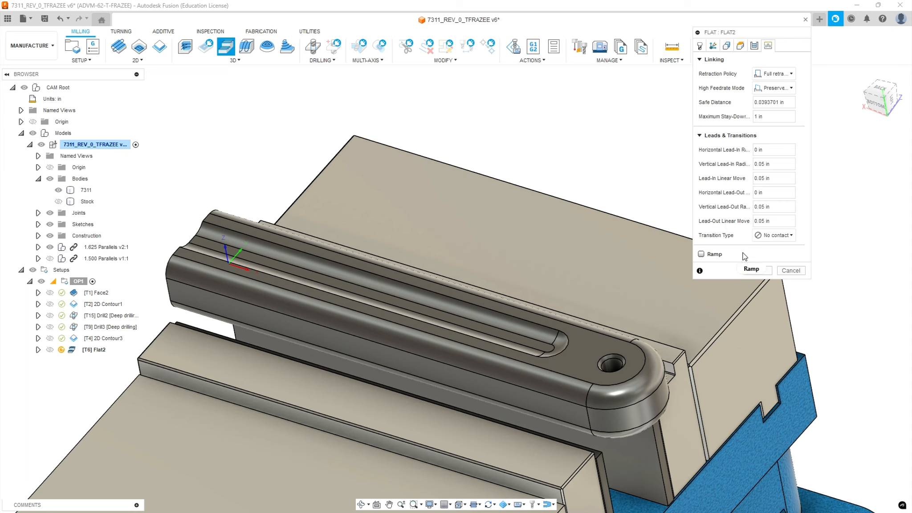
pyautogui.click(789, 237)
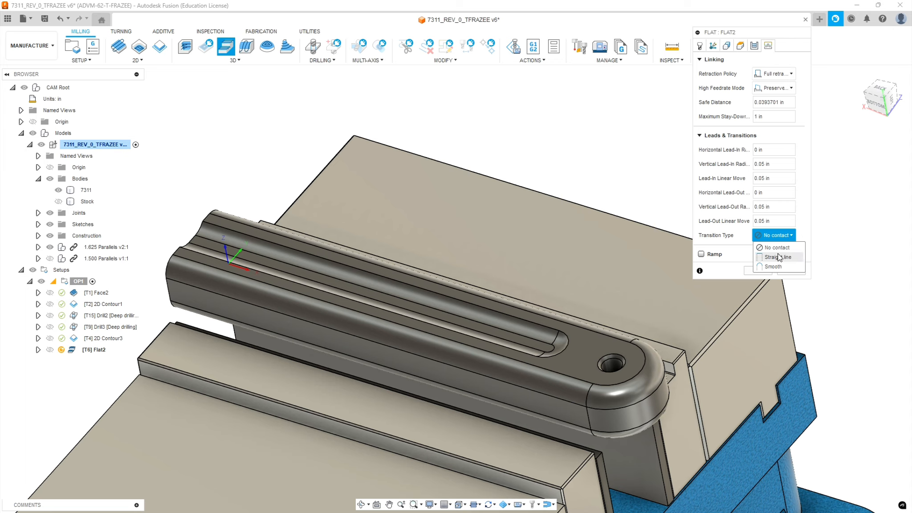
pyautogui.click(773, 266)
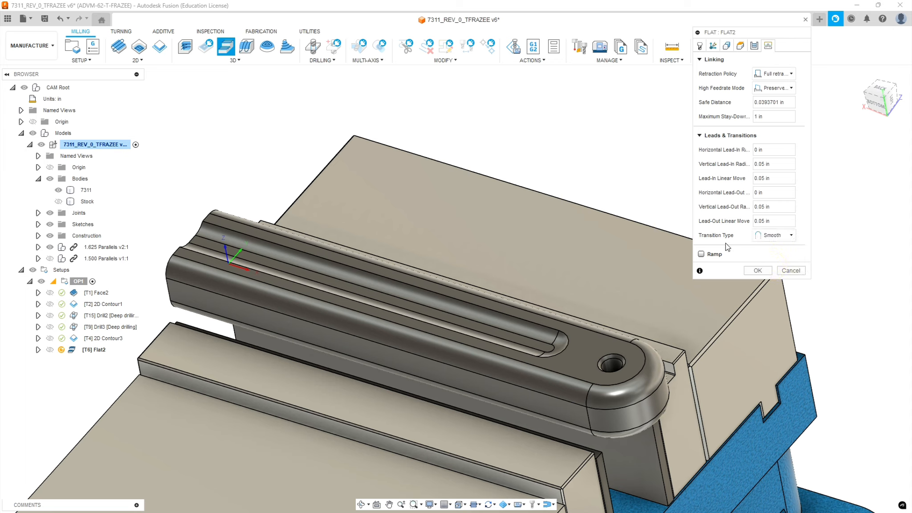
pyautogui.click(760, 270)
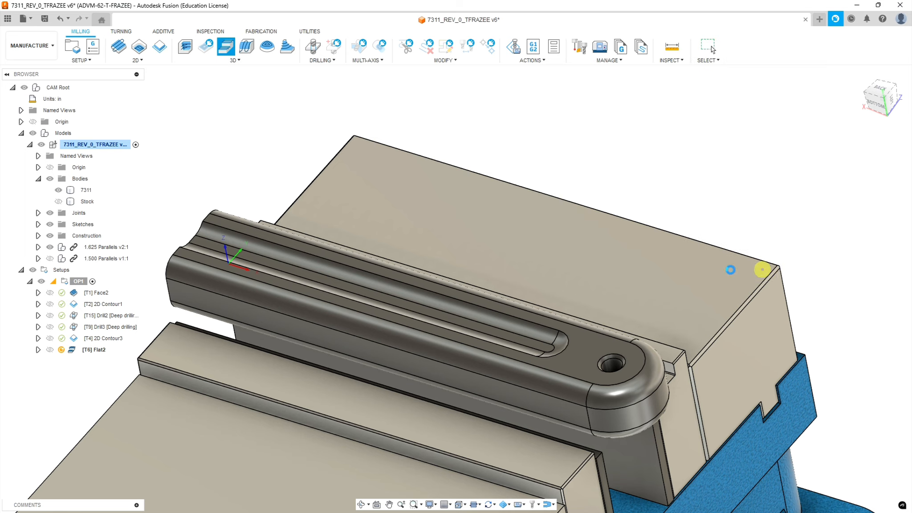
# Examine the generated Flat toolpath along the slot, checking its passes and lead moves against the floor and curved walls from the open end.
pyautogui.click(437, 219)
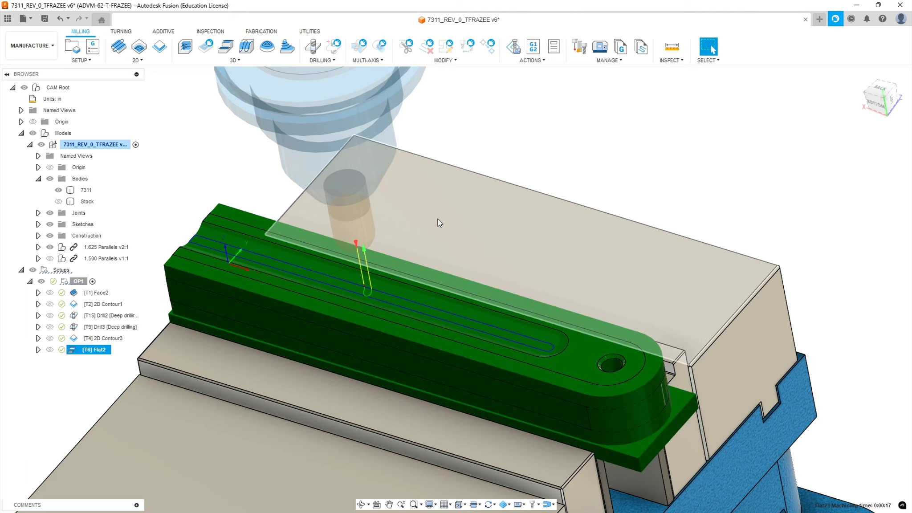
pyautogui.scroll(3, 230, 251)
pyautogui.scroll(3, 230, 250)
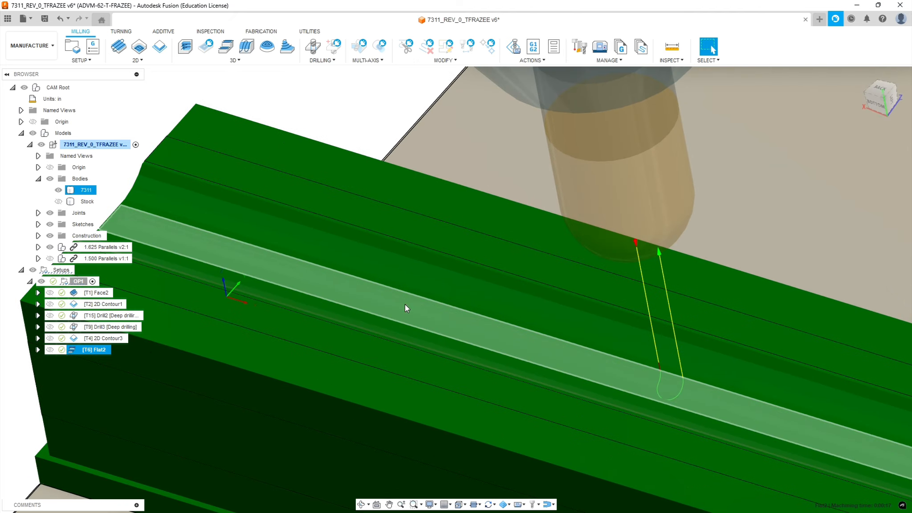
pyautogui.keyDown('shift'); pyautogui.moveTo(547, 334); pyautogui.dragTo(522, 320, button='middle'); pyautogui.keyUp('shift')
pyautogui.scroll(-8, 610, 365)
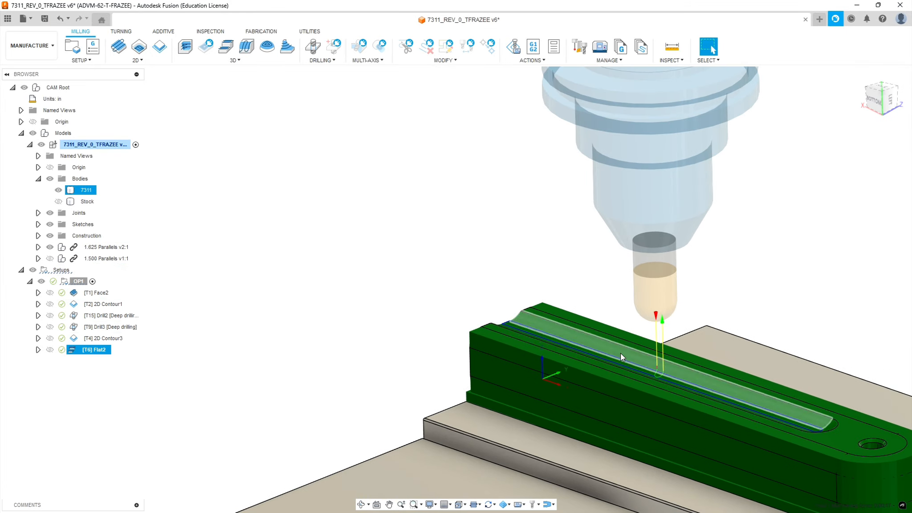
pyautogui.moveTo(589, 341)
pyautogui.keyDown('shift'); pyautogui.mouseDown(button='middle')
pyautogui.moveTo(542, 337)
pyautogui.moveTo(550, 349)
pyautogui.moveTo(525, 418)
pyautogui.moveTo(592, 347)
pyautogui.moveTo(584, 343)
pyautogui.mouseUp(button='middle'); pyautogui.keyUp('shift')
pyautogui.scroll(5, 586, 384)
pyautogui.scroll(2, 543, 374)
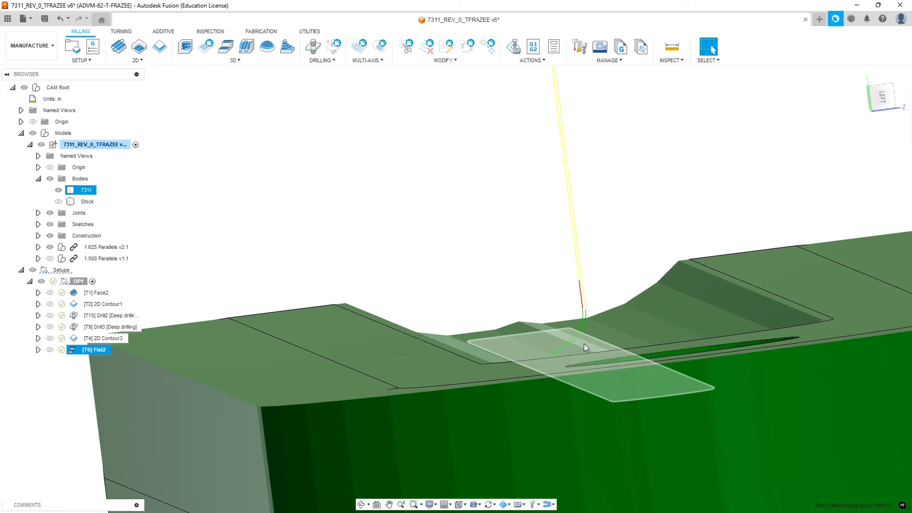
pyautogui.keyDown('shift'); pyautogui.moveTo(504, 351); pyautogui.dragTo(507, 358, button='middle'); pyautogui.keyUp('shift')
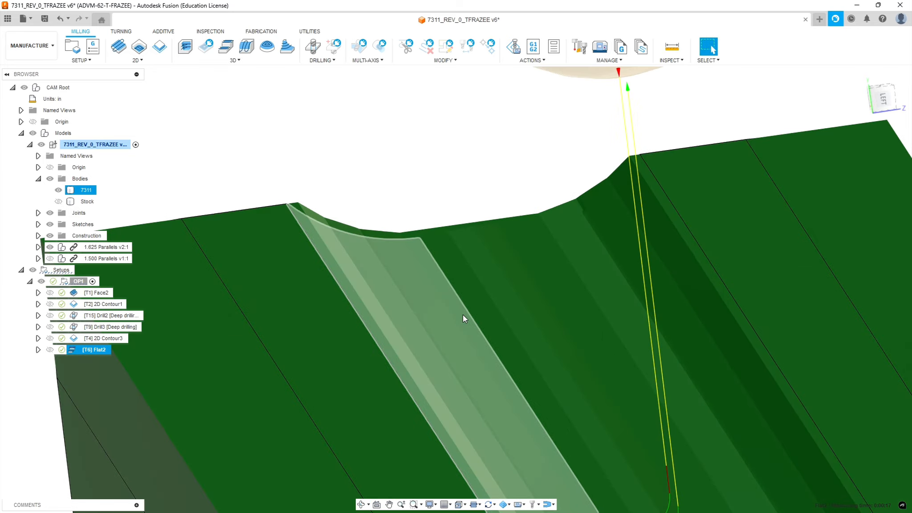
pyautogui.scroll(-4, 470, 314)
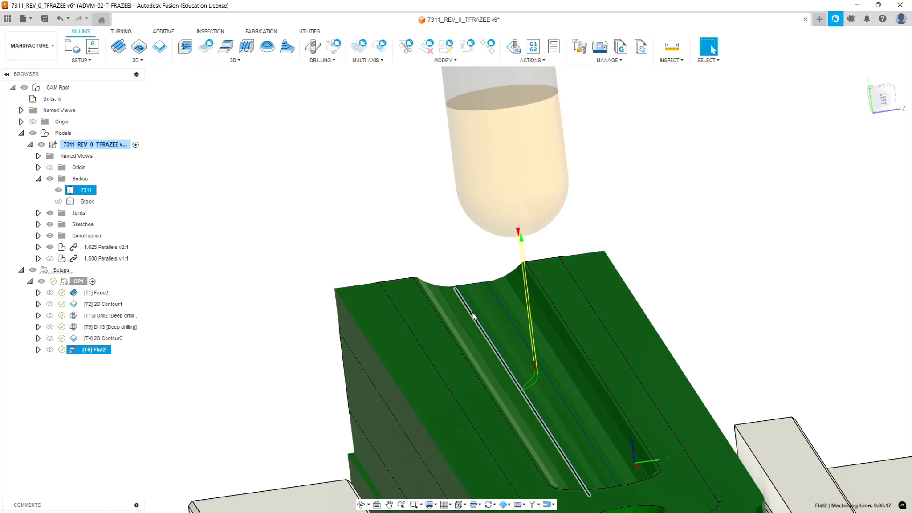